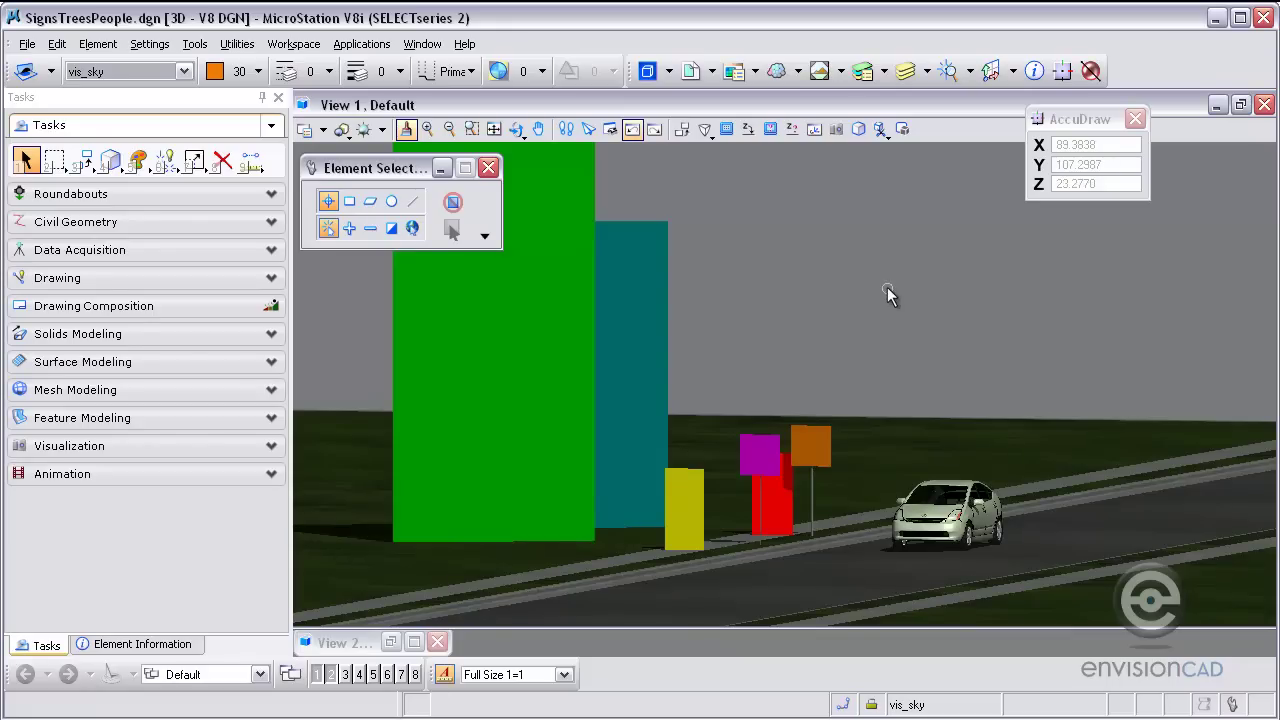
# - Select the large green placeholder block on level vis_tree with Element Selection
pyautogui.click(183, 276)
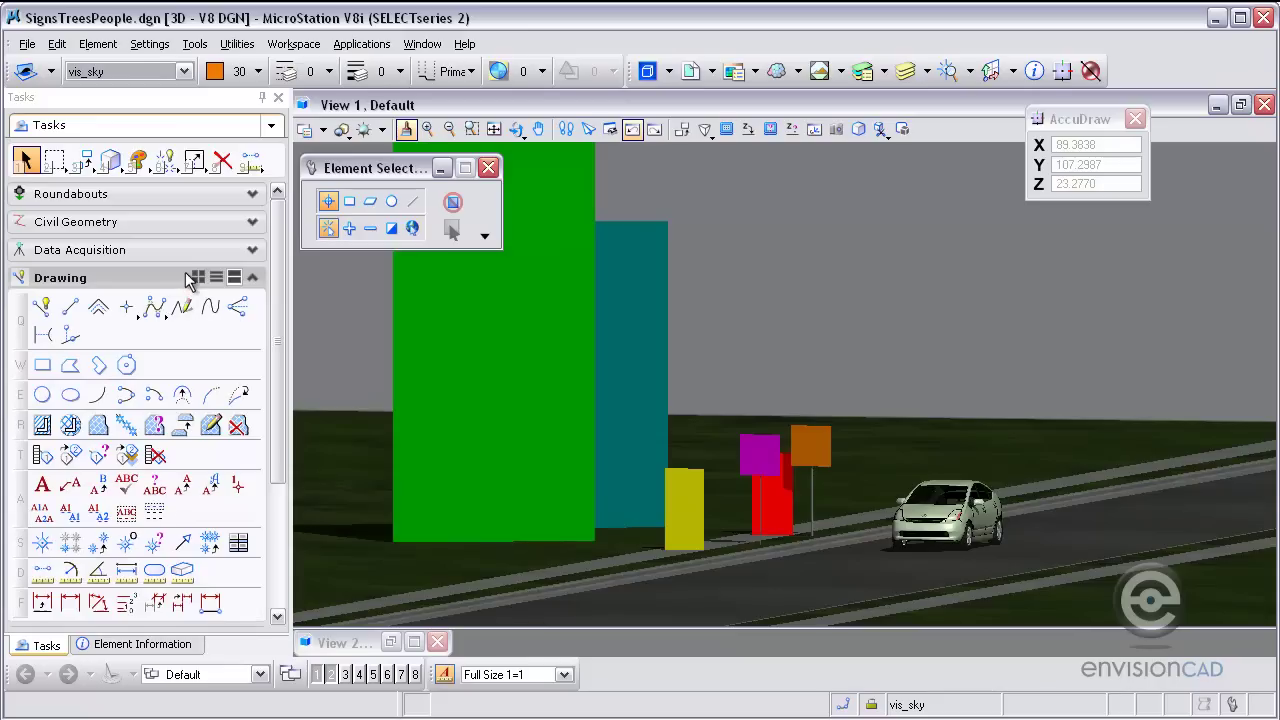
pyautogui.click(44, 366)
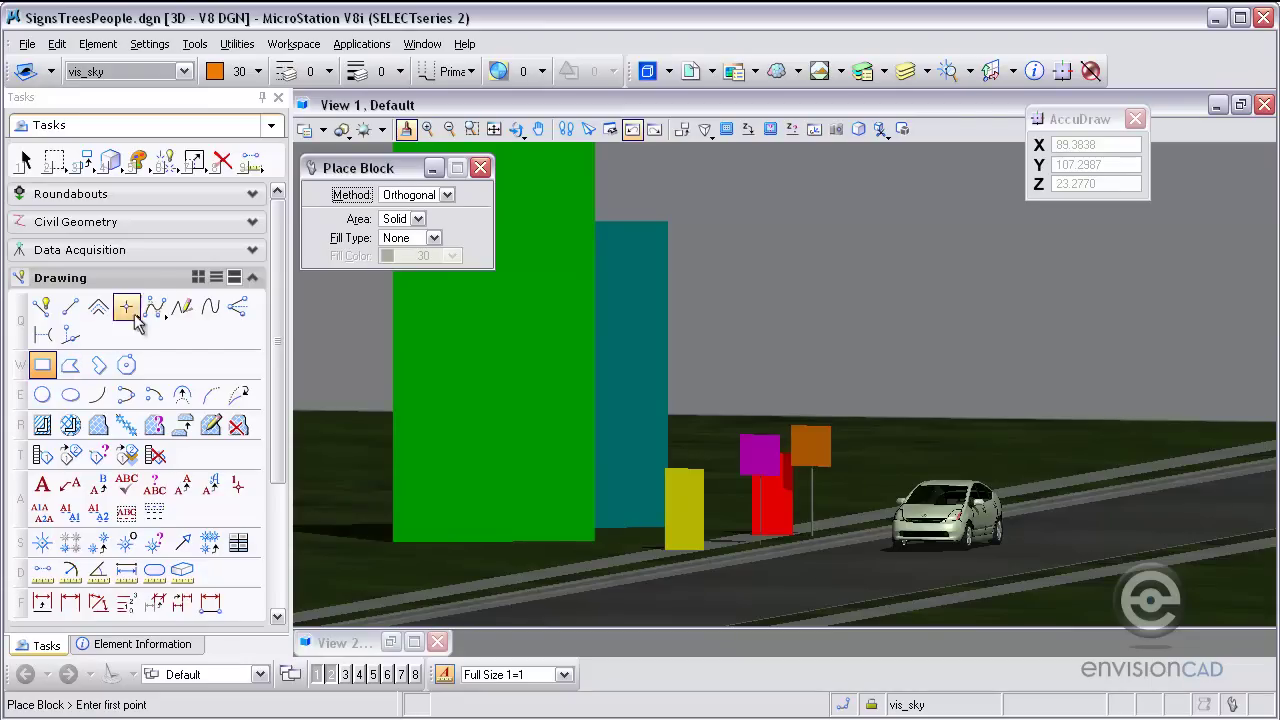
pyautogui.click(25, 161)
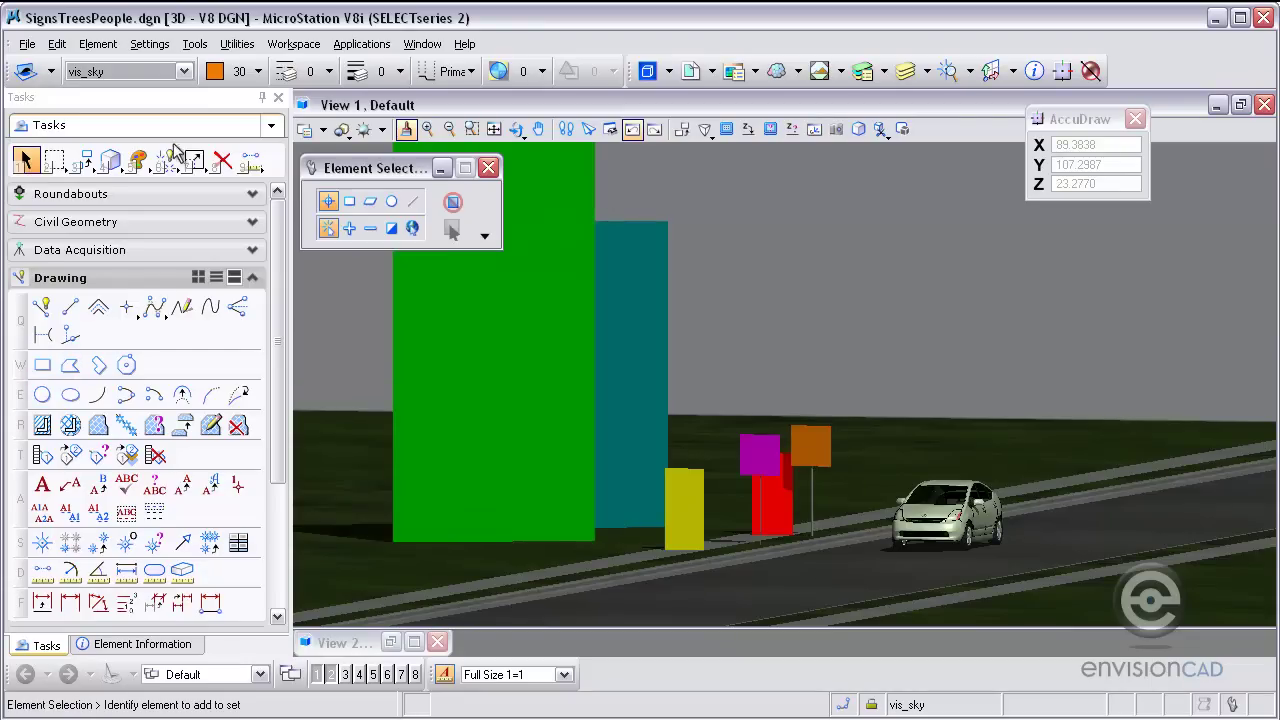
pyautogui.click(595, 203)
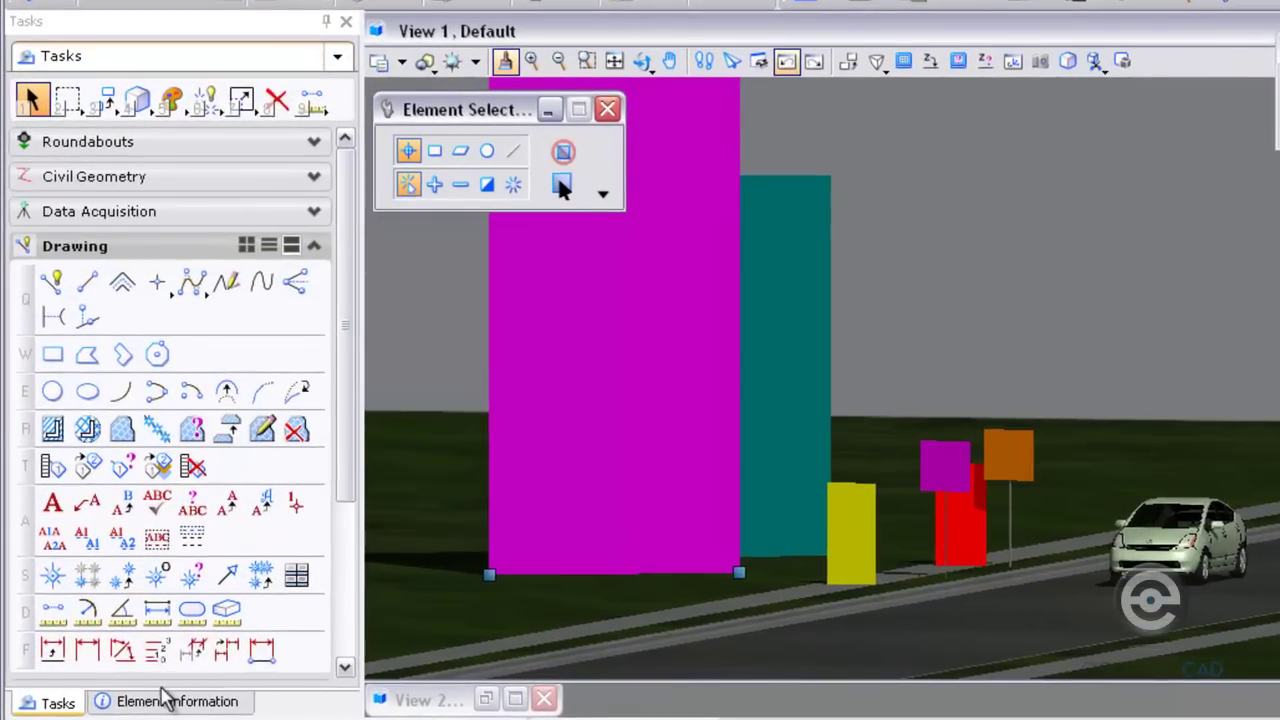
# - Open Element Information for the green block, then check the teal block's level and deselect it
pyautogui.click(126, 645)
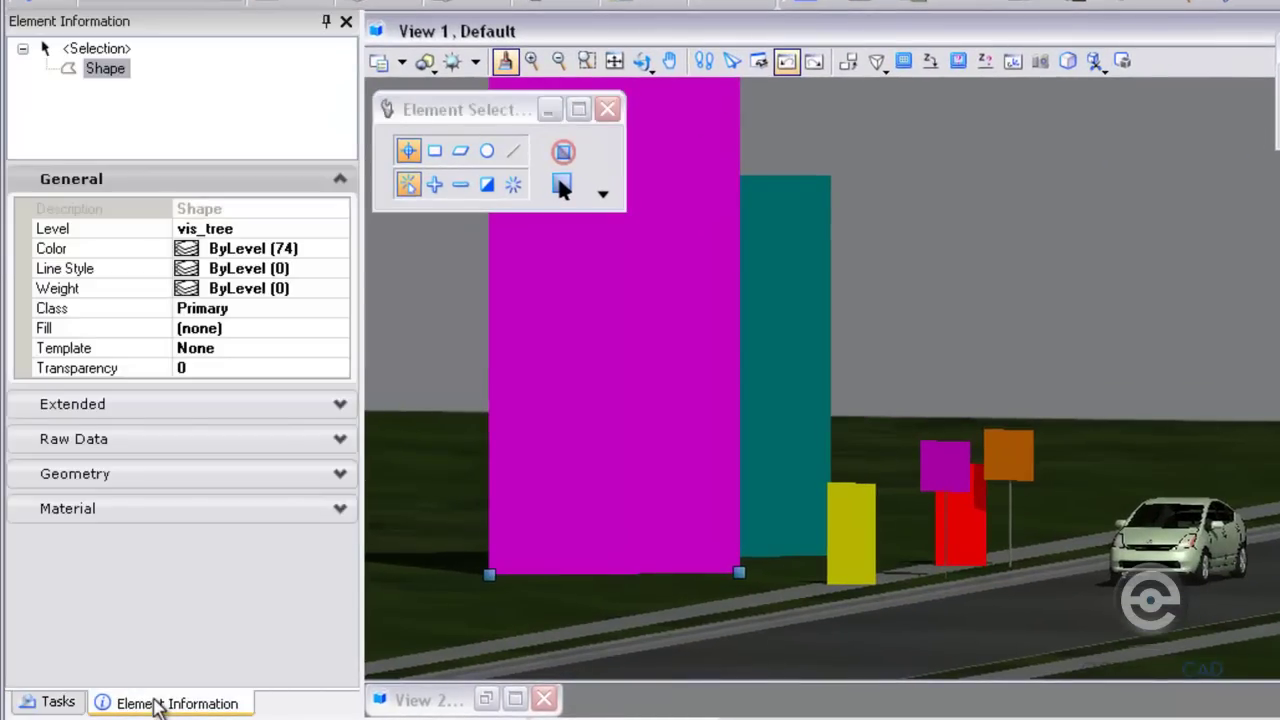
pyautogui.moveTo(740, 137)
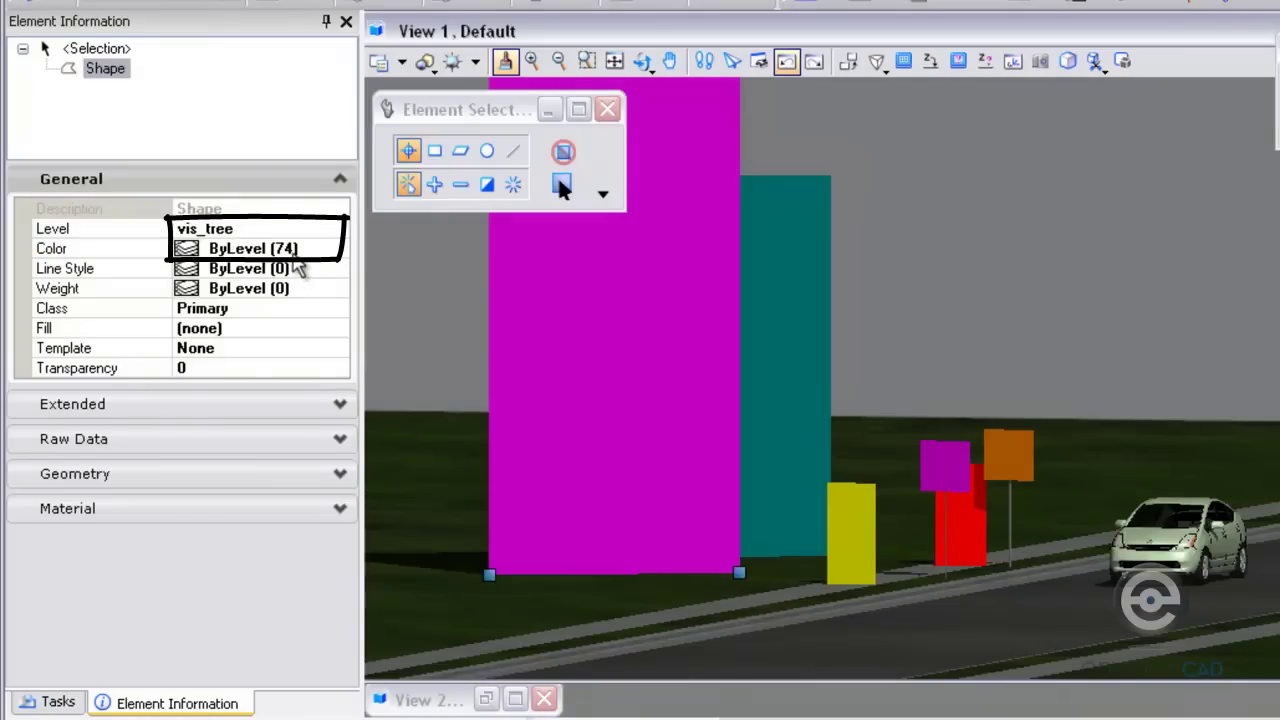
pyautogui.click(815, 188)
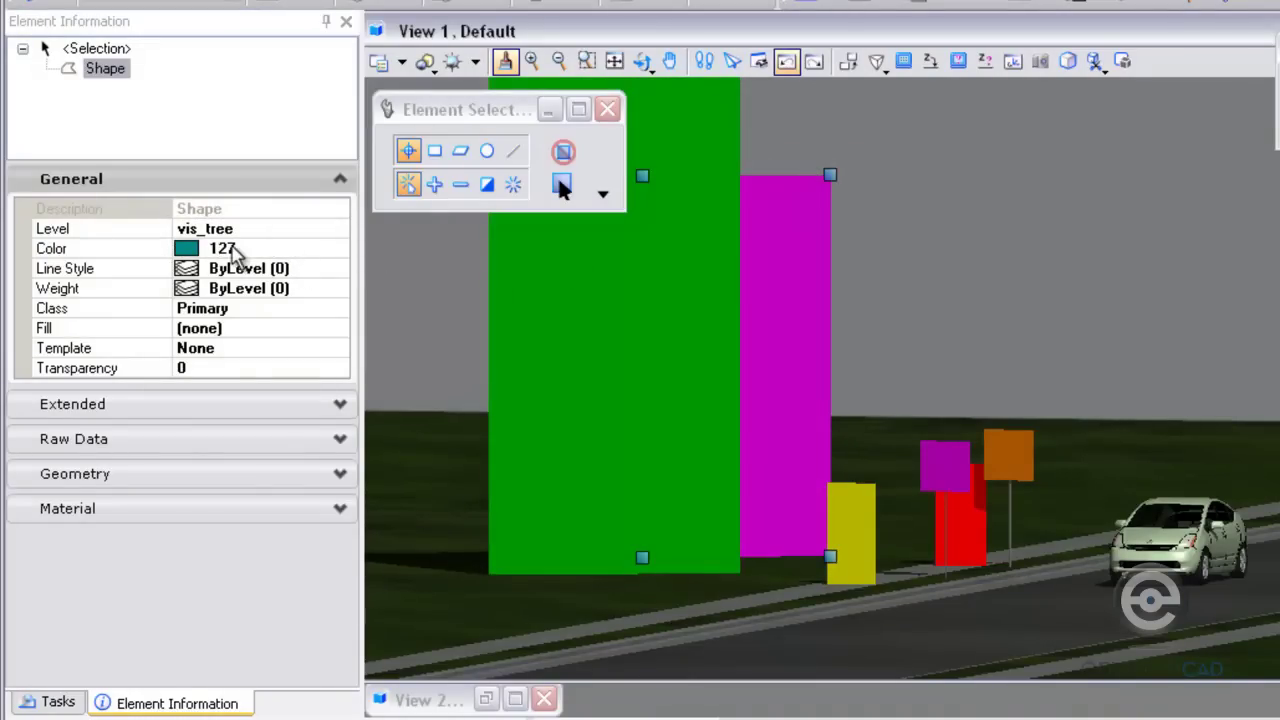
pyautogui.click(935, 244)
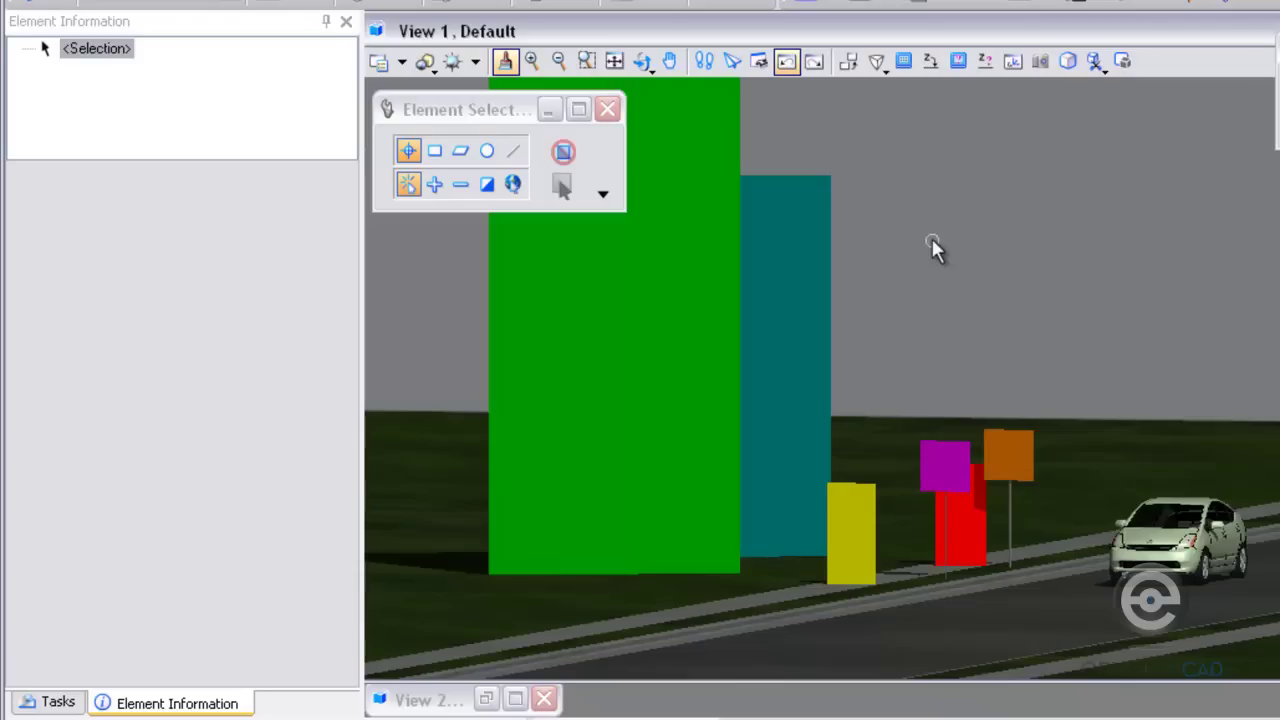
# - Check the levels of the yellow and red people blocks and the magenta and orange sign squares
pyautogui.click(849, 484)
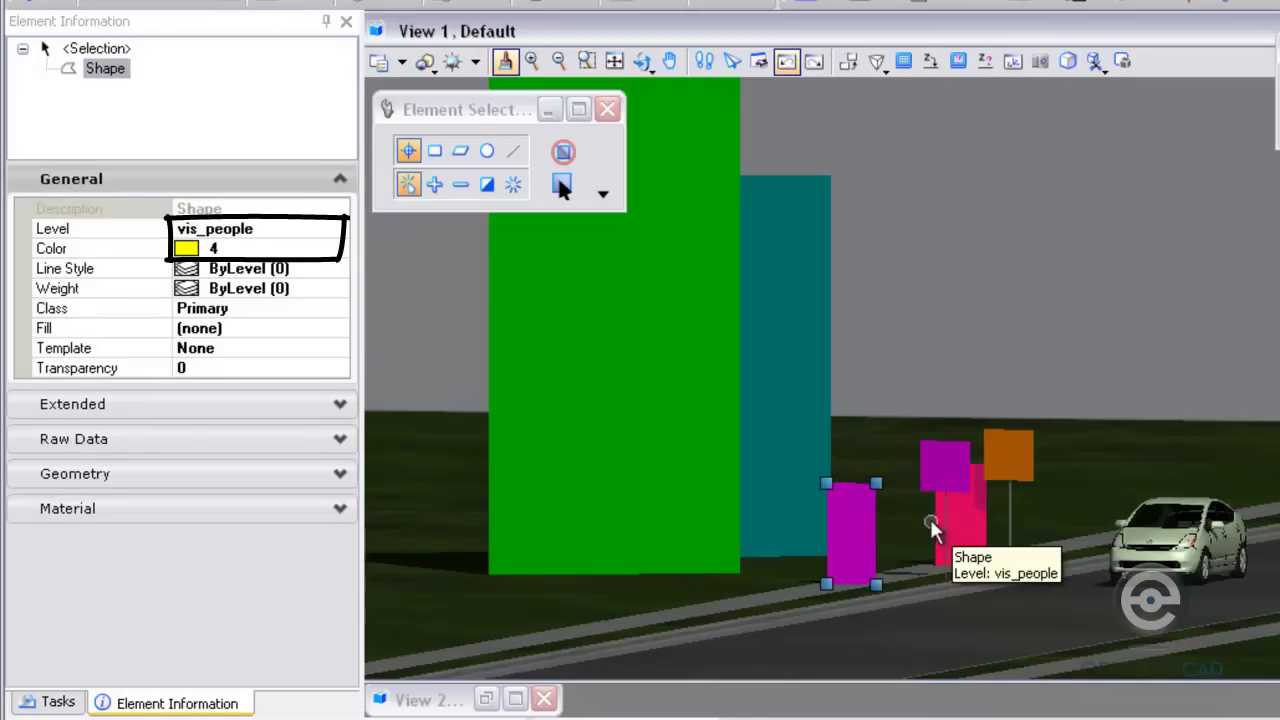
pyautogui.click(933, 528)
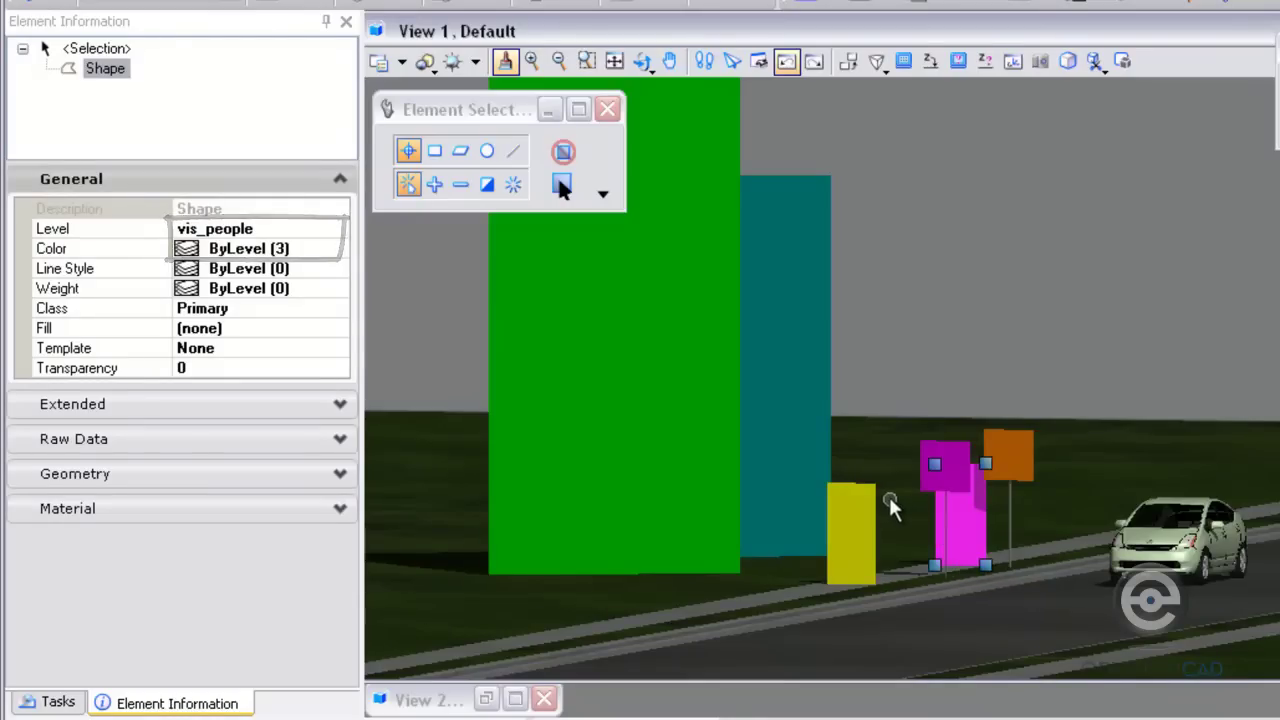
pyautogui.click(942, 452)
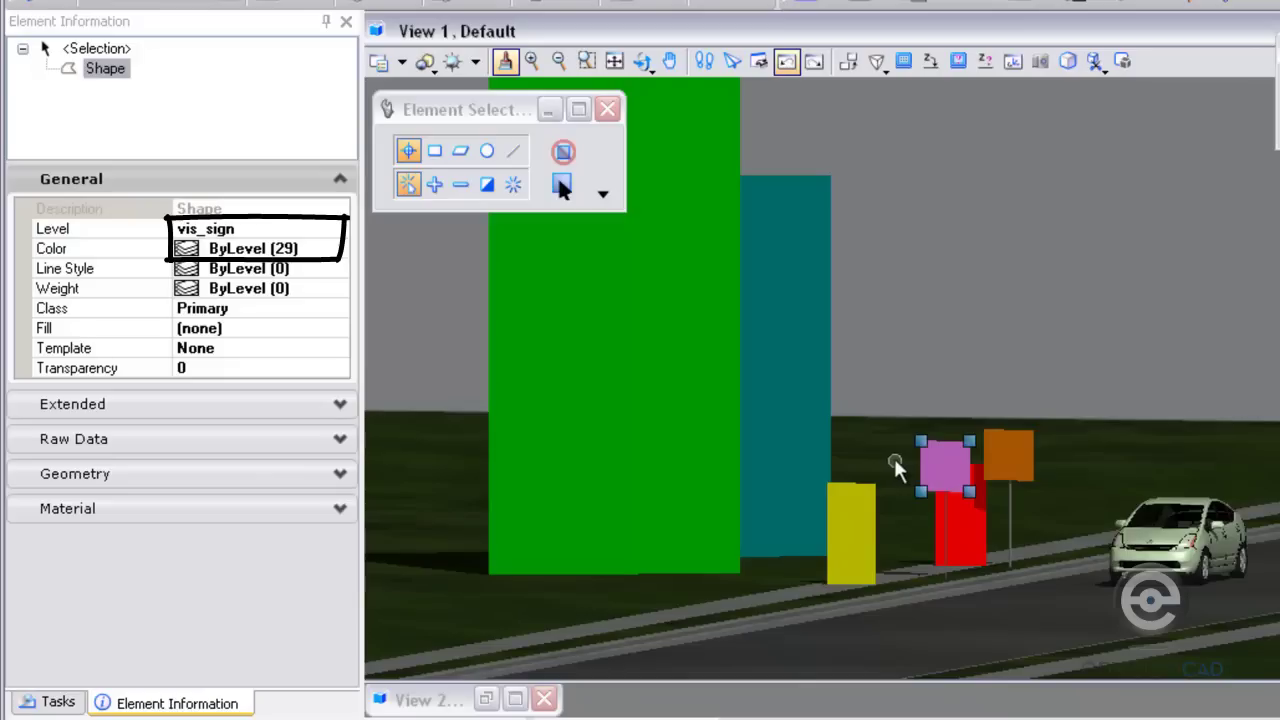
pyautogui.click(1015, 452)
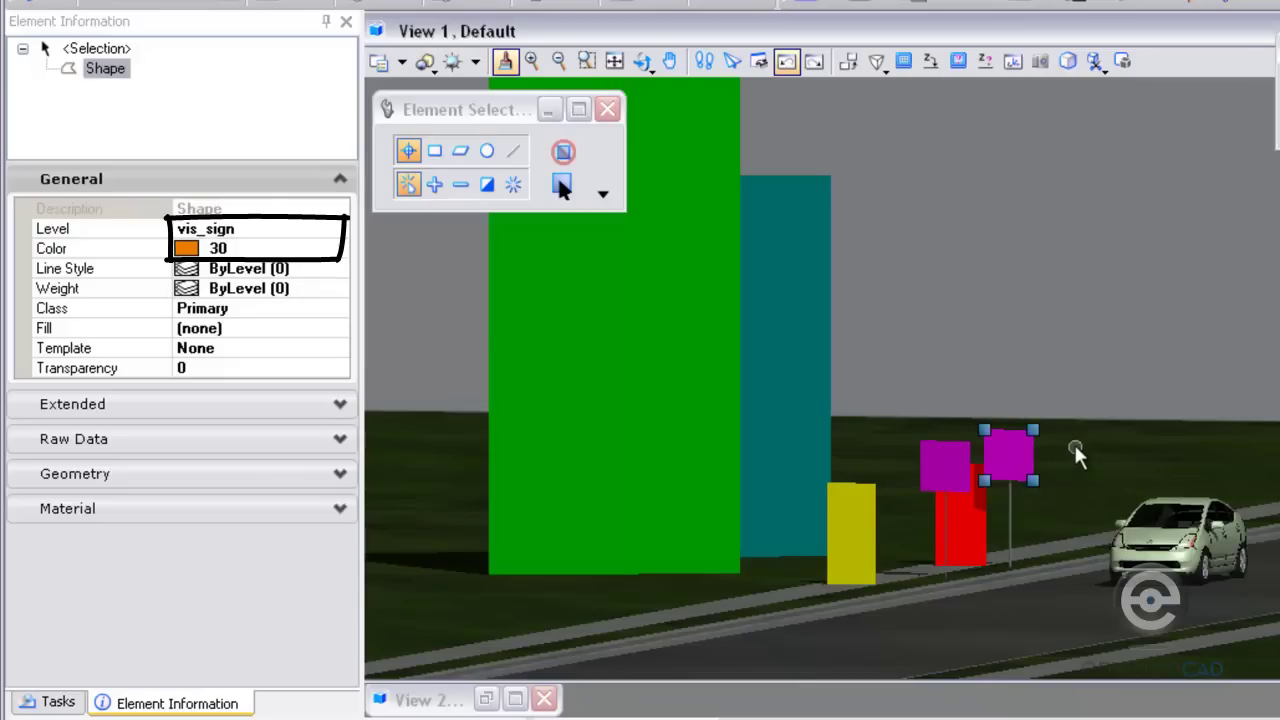
pyautogui.click(1076, 455)
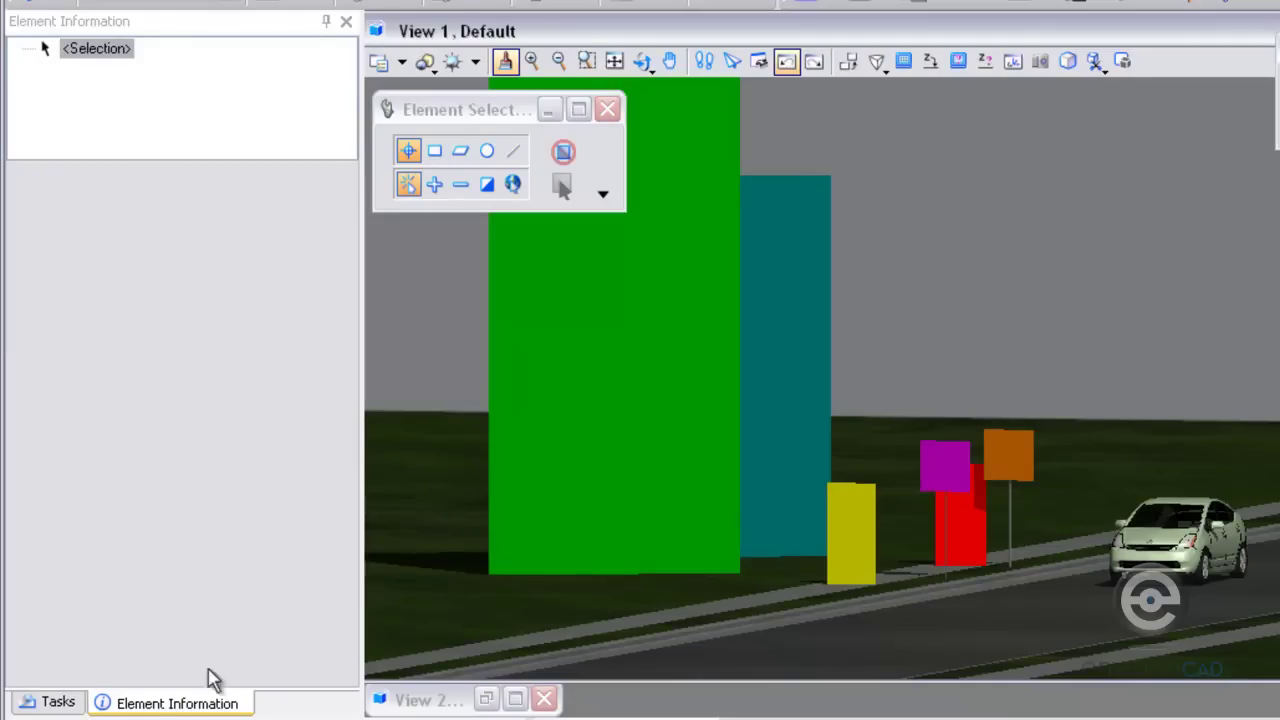
# - Rotate the view with F2 around a pivot on the yellow block to look down on the street
pyautogui.press('F2')
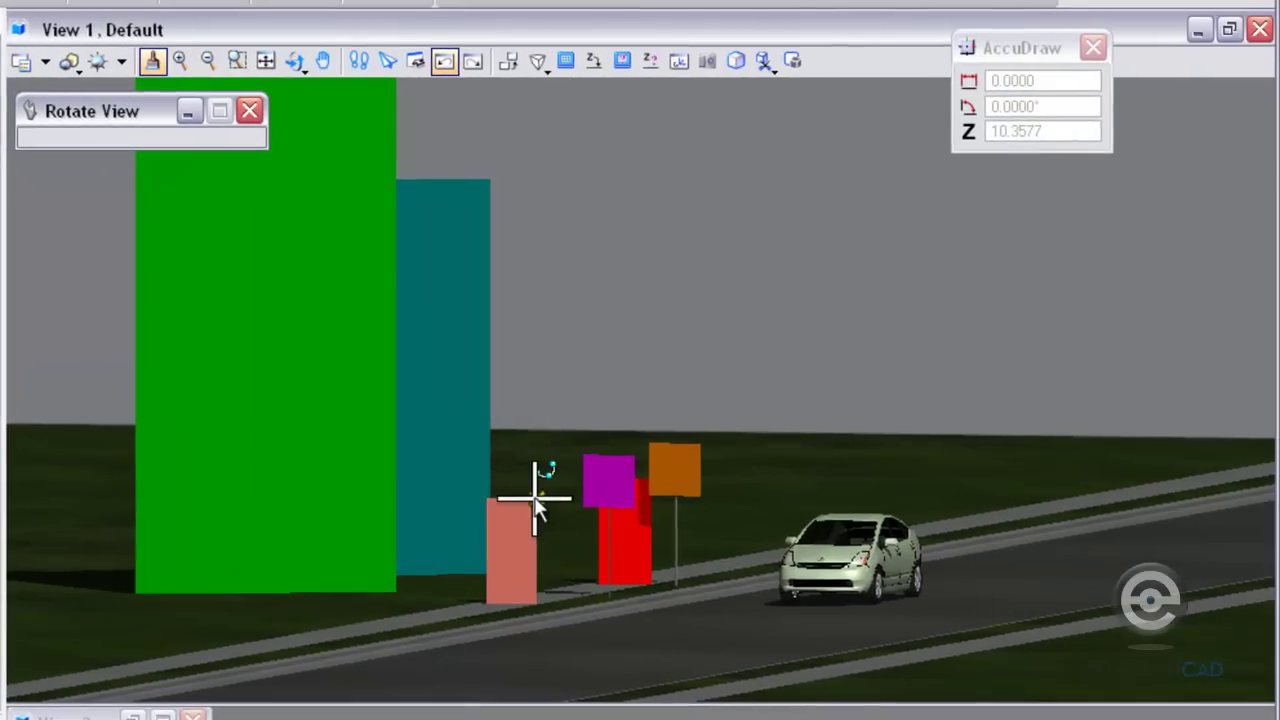
pyautogui.click(535, 499)
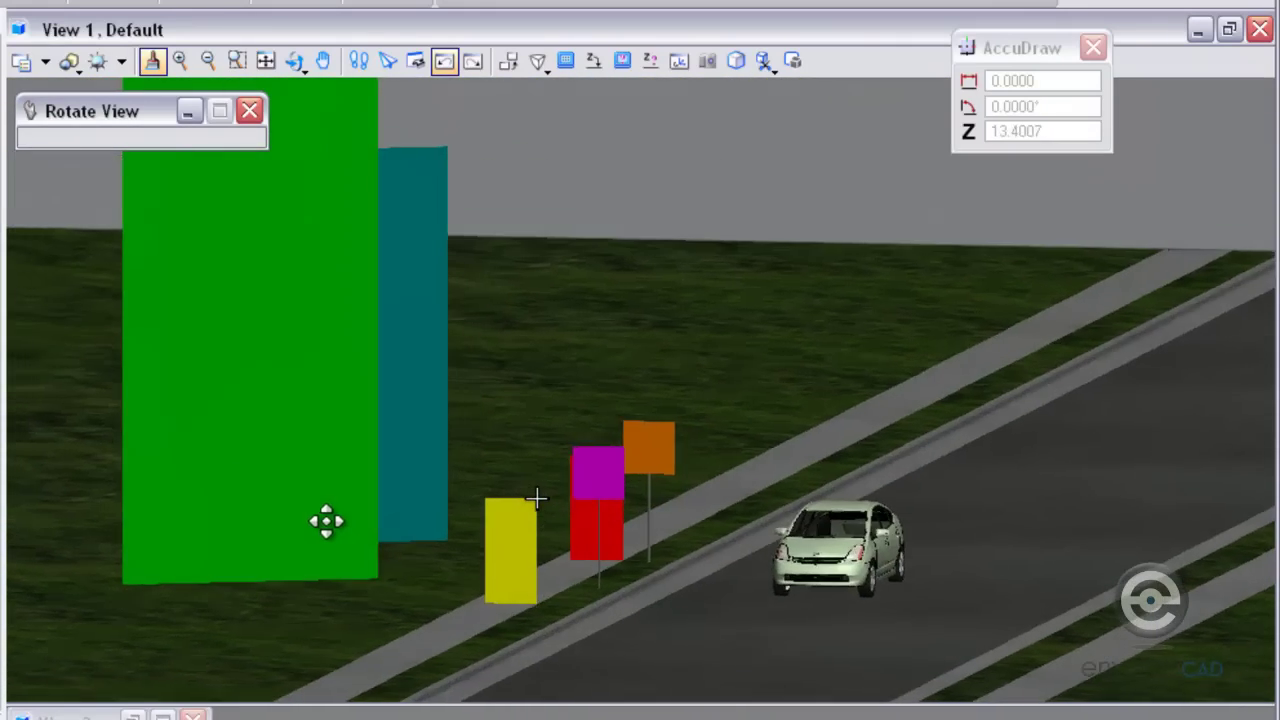
pyautogui.scroll(2, 486, 549)
pyautogui.scroll(-2, 486, 549)
# - Finish rotating and open Define Materials from the Visualization tasks
pyautogui.rightClick(487, 549)
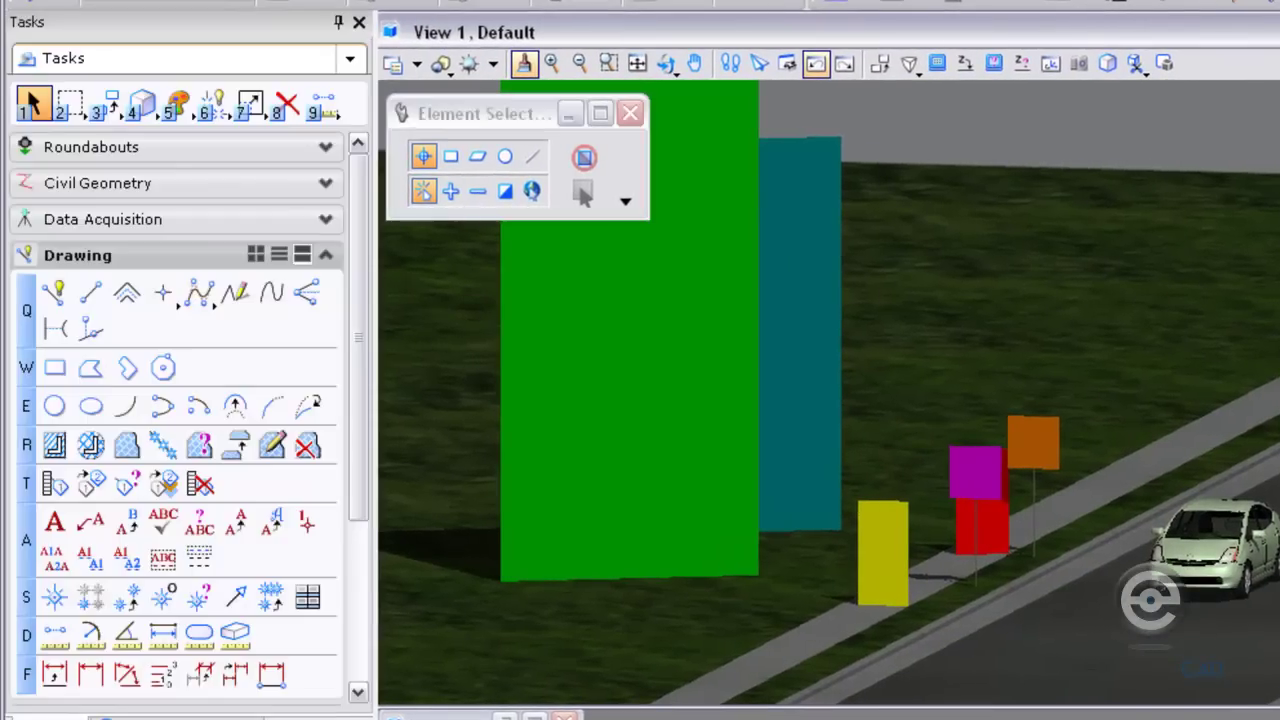
pyautogui.click(90, 262)
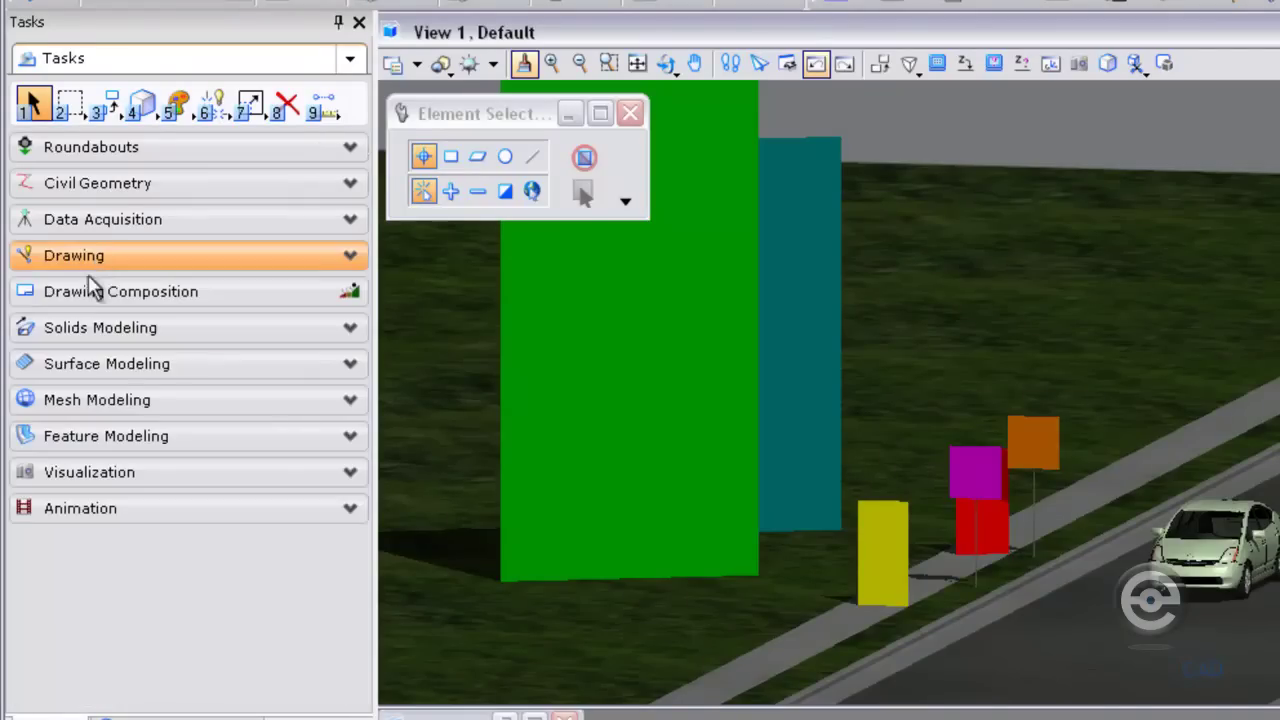
pyautogui.click(88, 472)
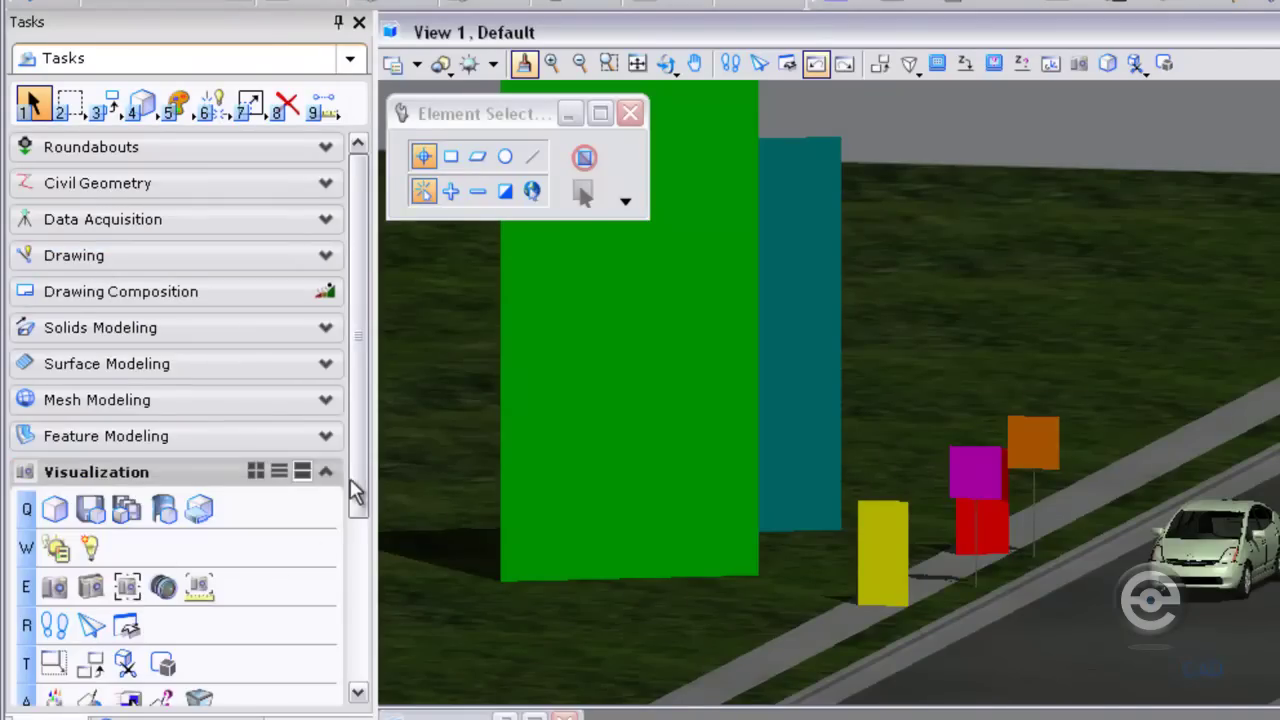
pyautogui.moveTo(350, 487); pyautogui.dragTo(362, 620)
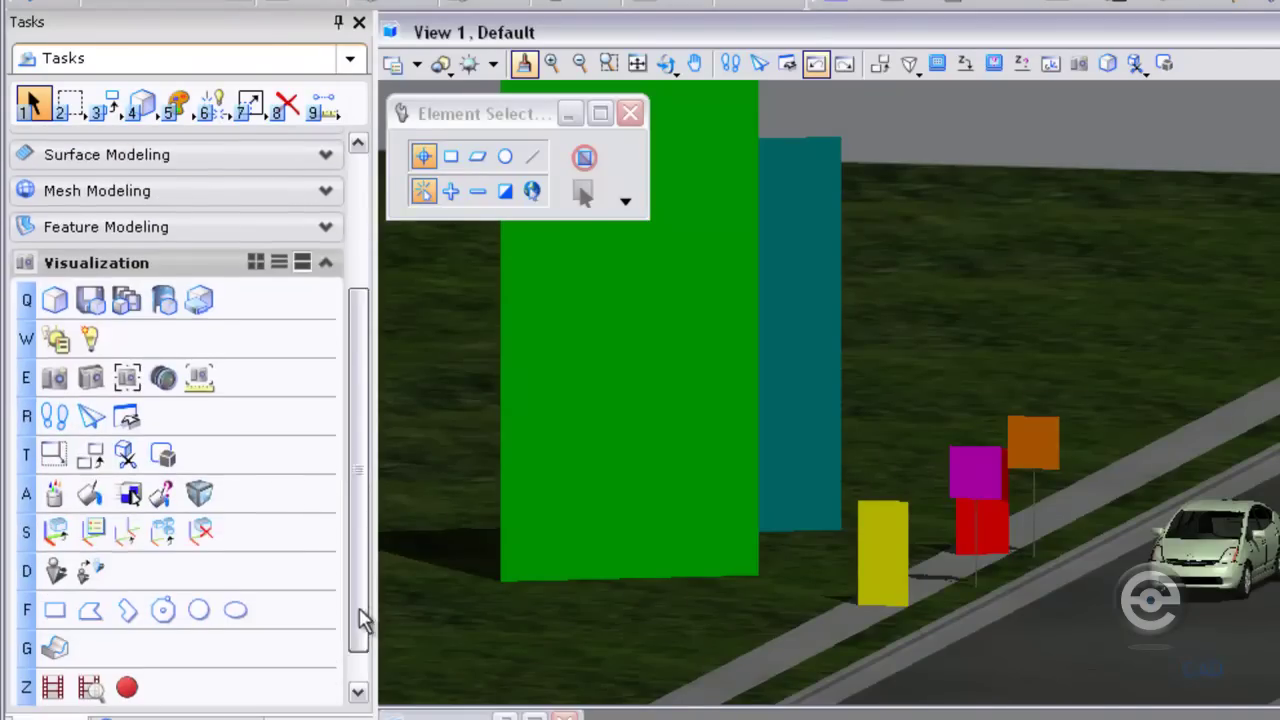
pyautogui.click(56, 492)
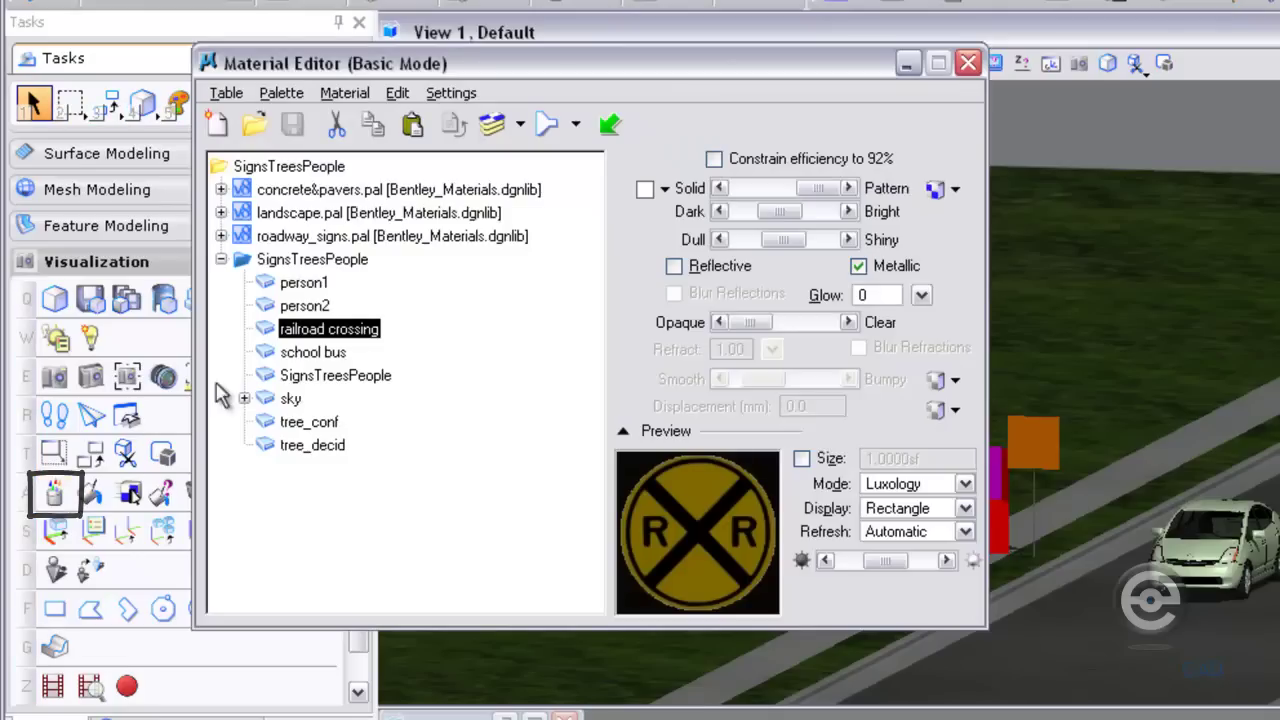
# - Open person1's settings in the SignsTreesPeople palette, then switch to the image folder
pyautogui.click(327, 259)
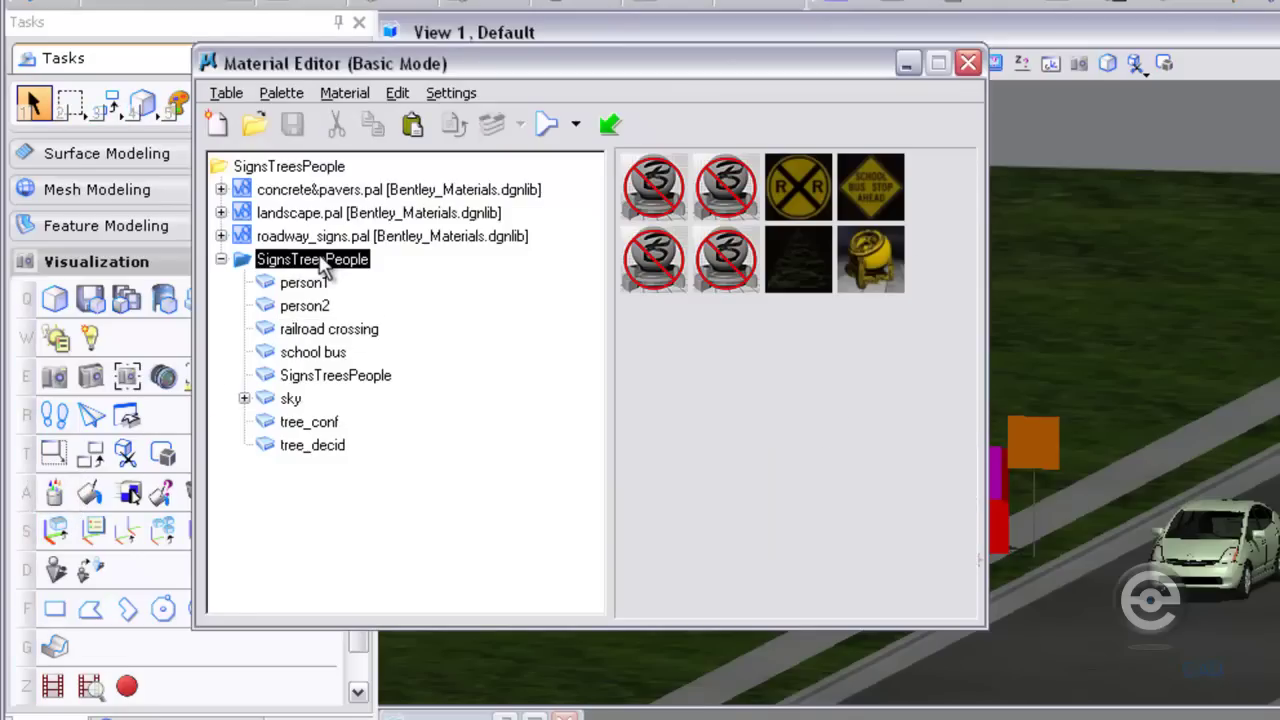
pyautogui.click(308, 284)
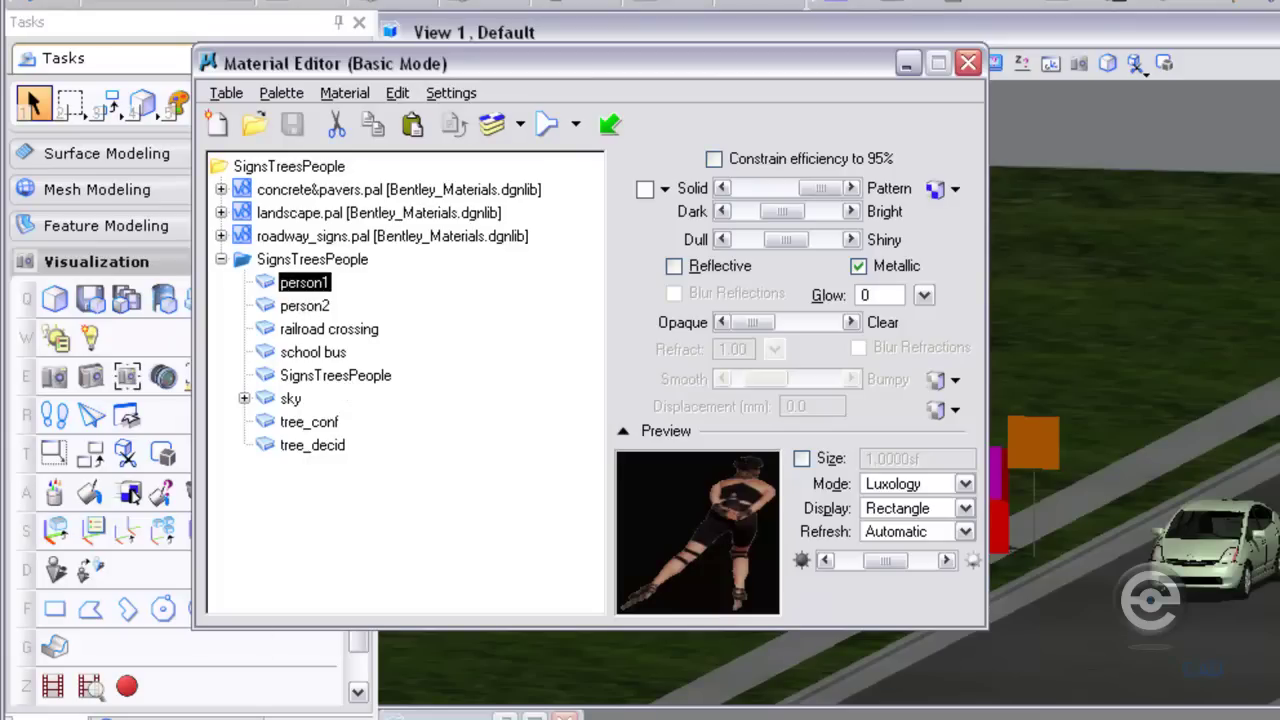
pyautogui.hotkey('alt', 'Tab')
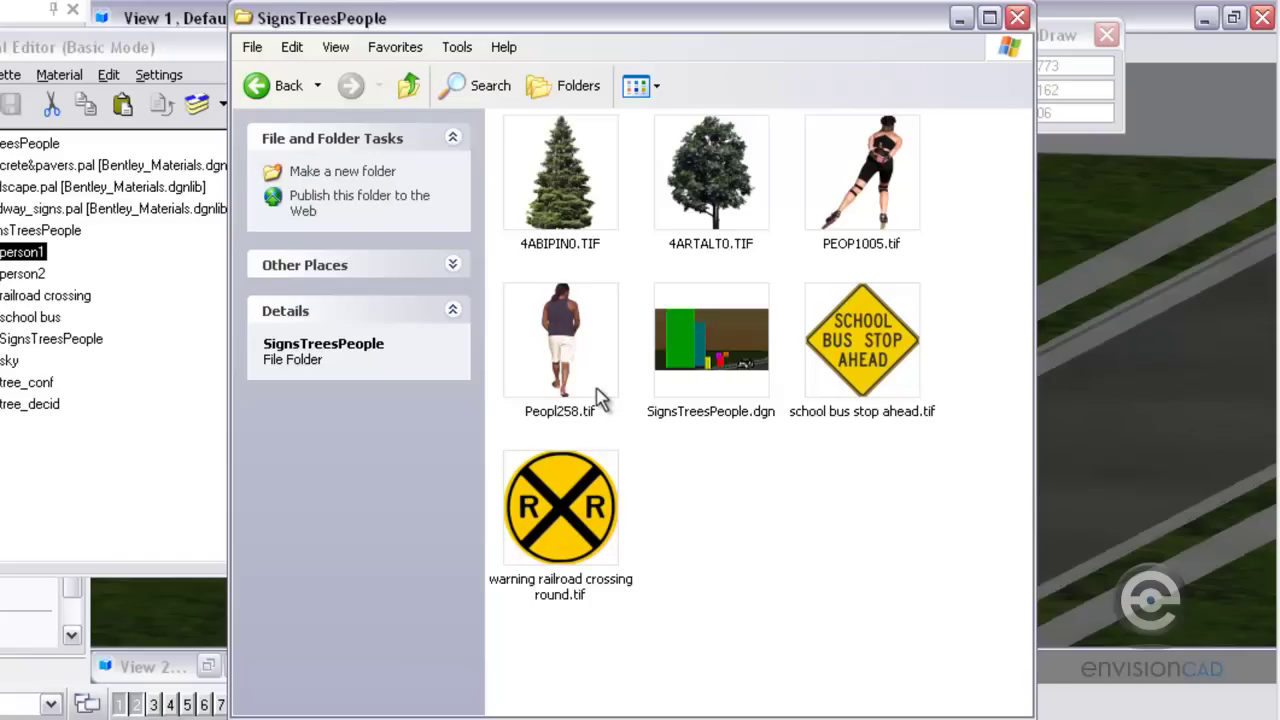
# - Minimize the image folder window, revealing person1's roller-skater preview in the Material Editor
pyautogui.moveTo(600, 398)
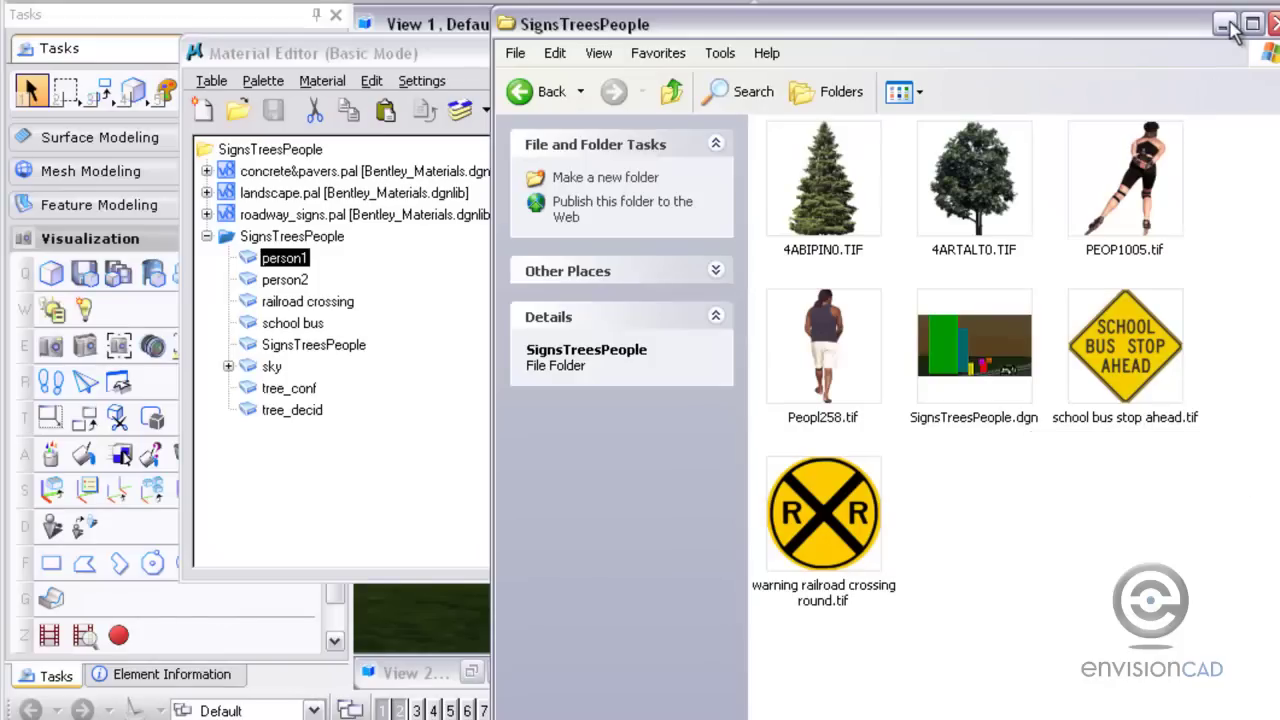
pyautogui.click(1226, 24)
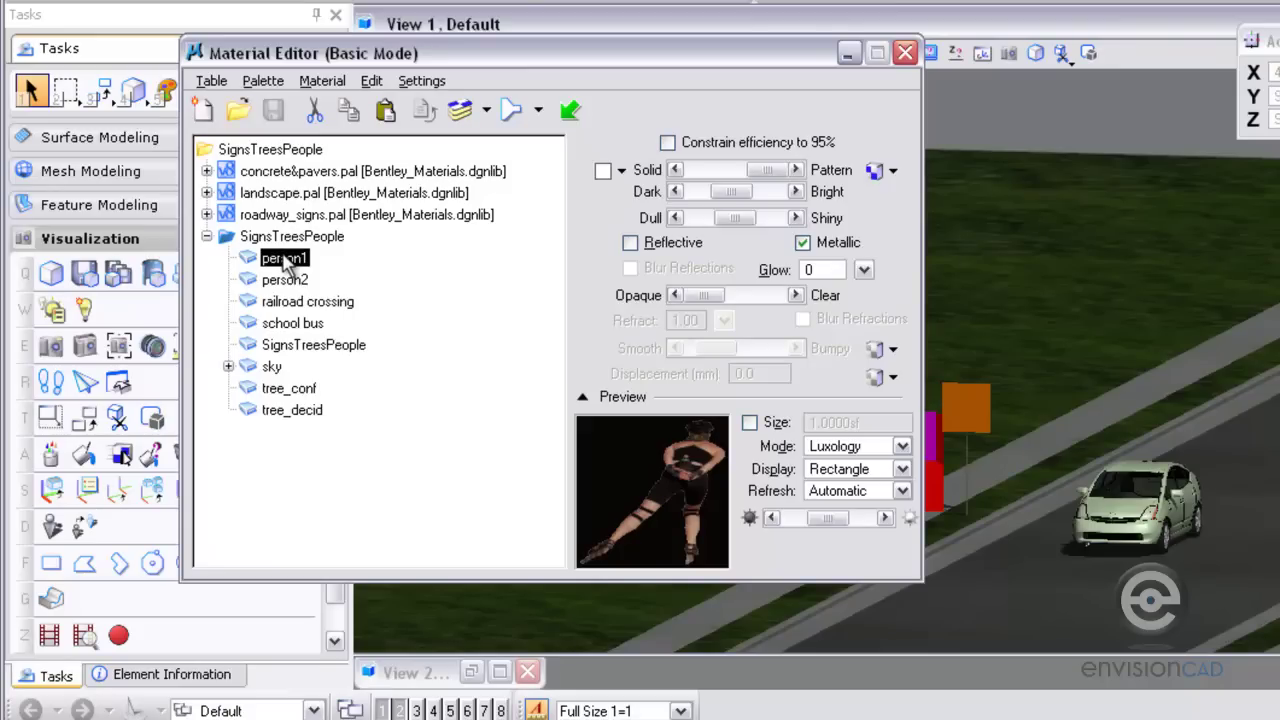
pyautogui.click(874, 171)
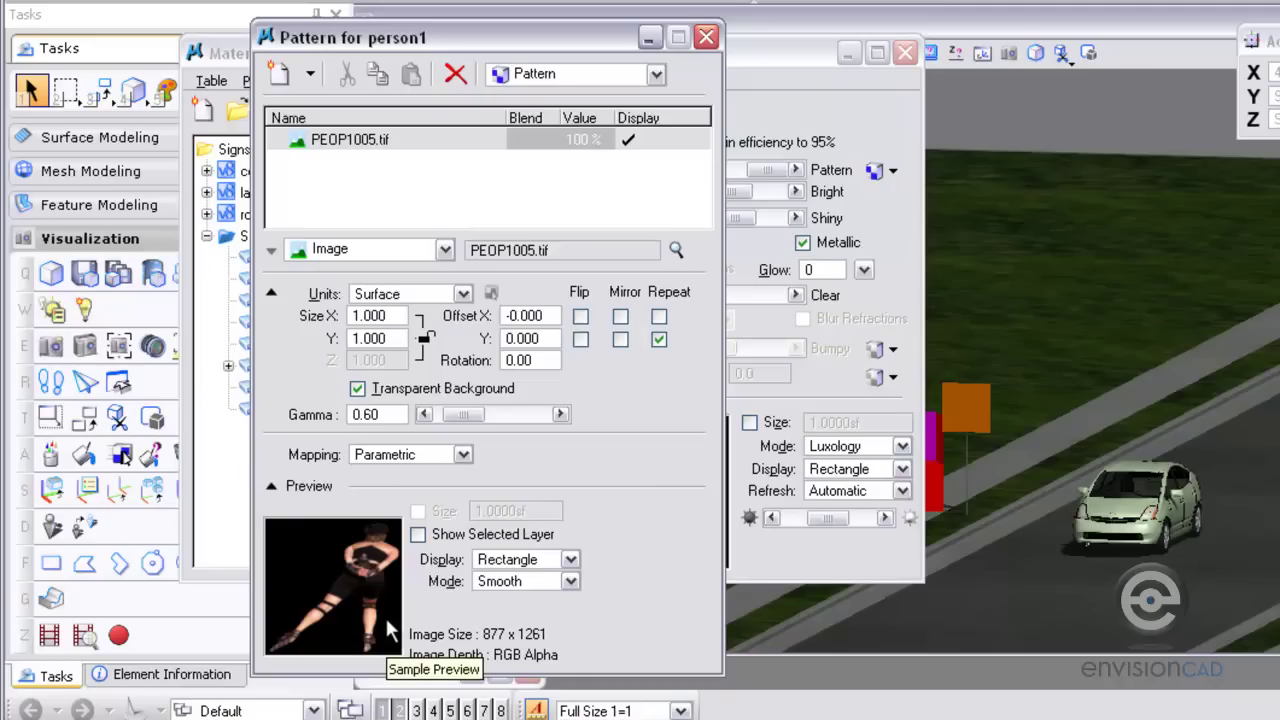
pyautogui.click(706, 37)
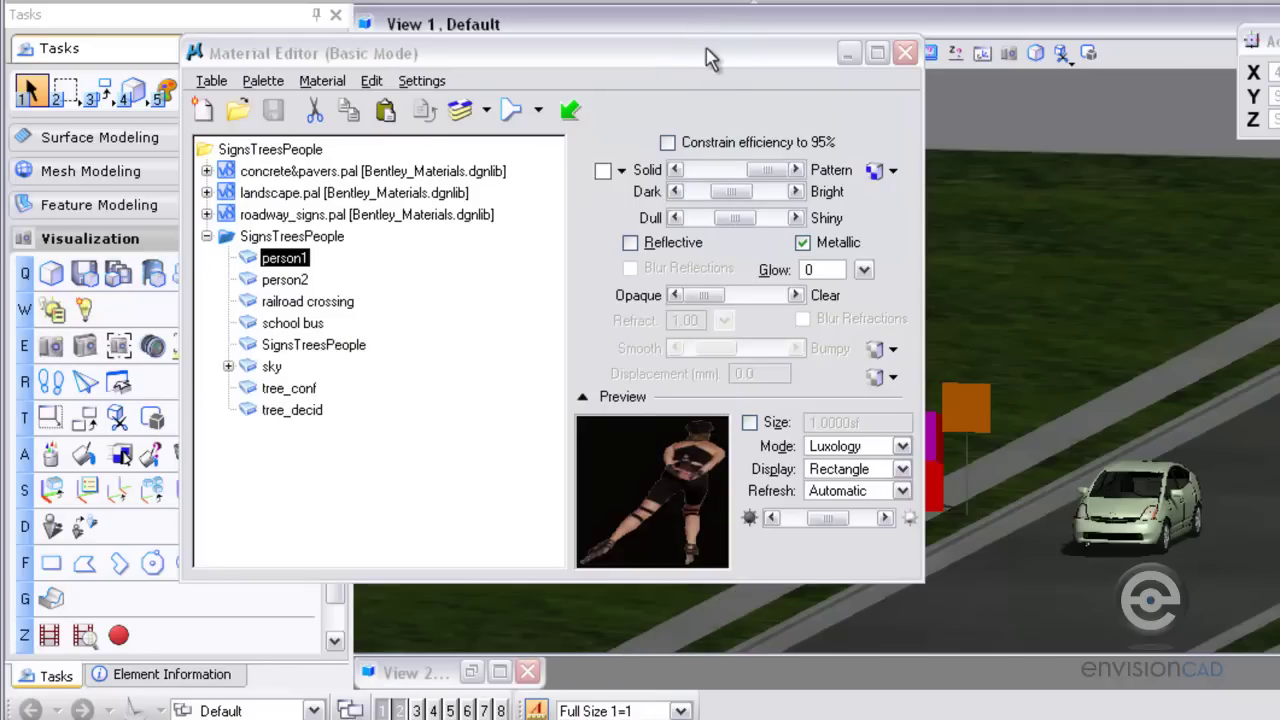
# - Move the Material Editor aside and assign person1 to the red people block
pyautogui.moveTo(700, 60); pyautogui.dragTo(1027, 25)
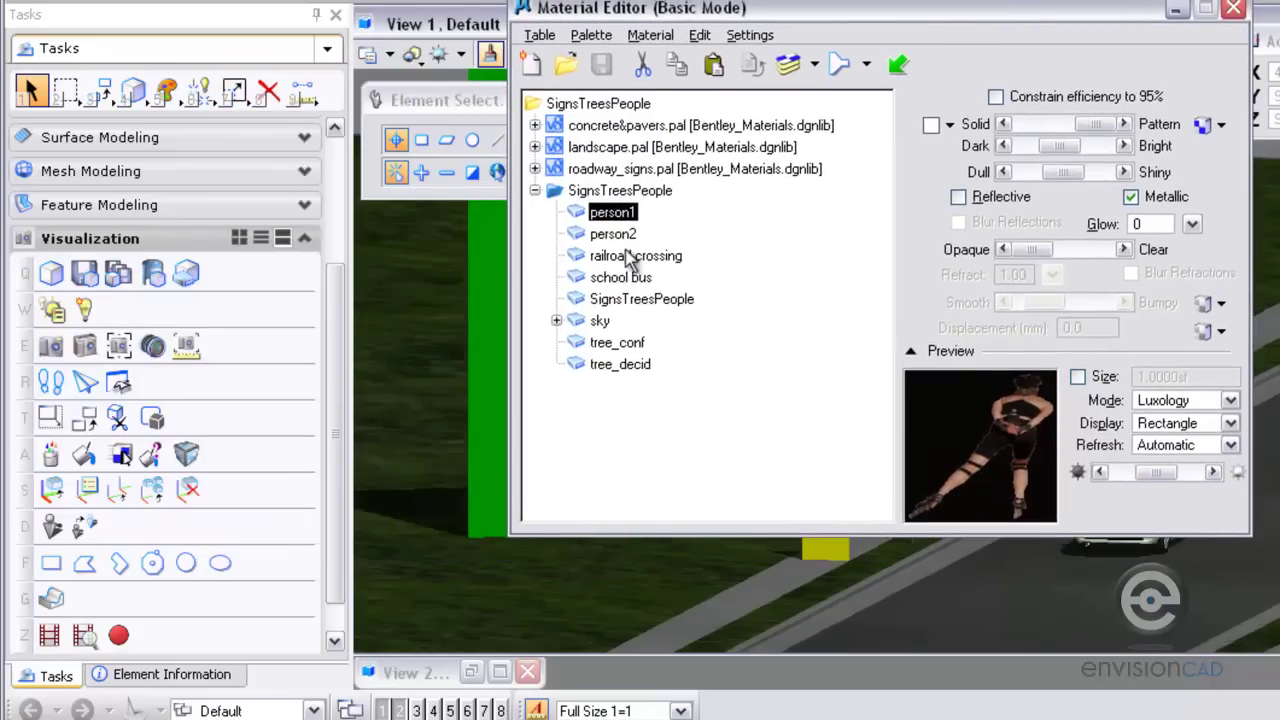
pyautogui.moveTo(760, 14); pyautogui.dragTo(1185, 8)
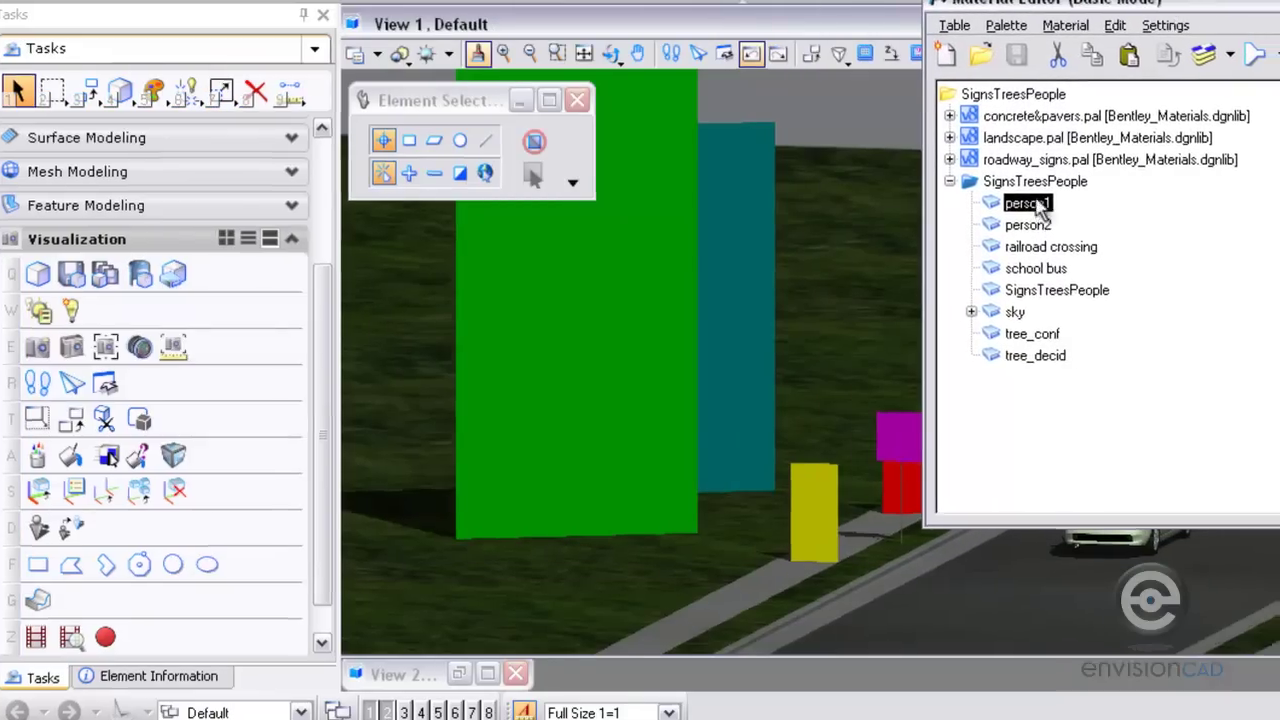
pyautogui.rightClick(1040, 204)
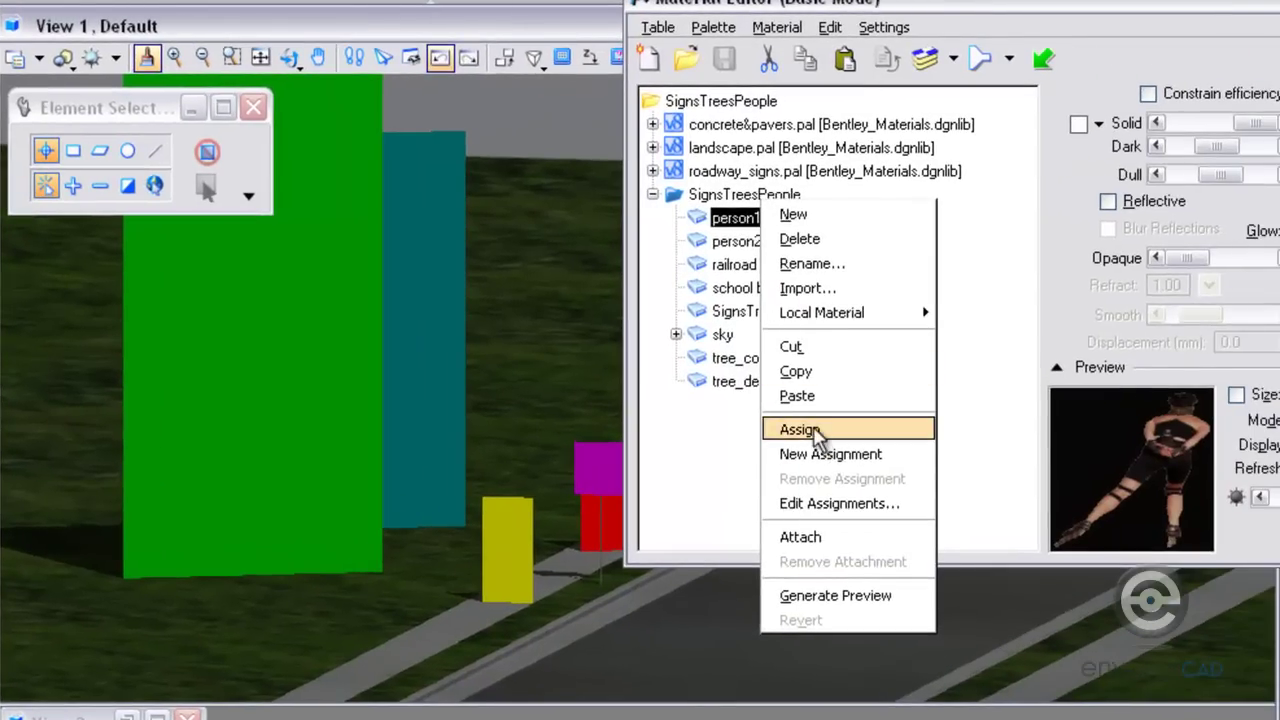
pyautogui.click(814, 429)
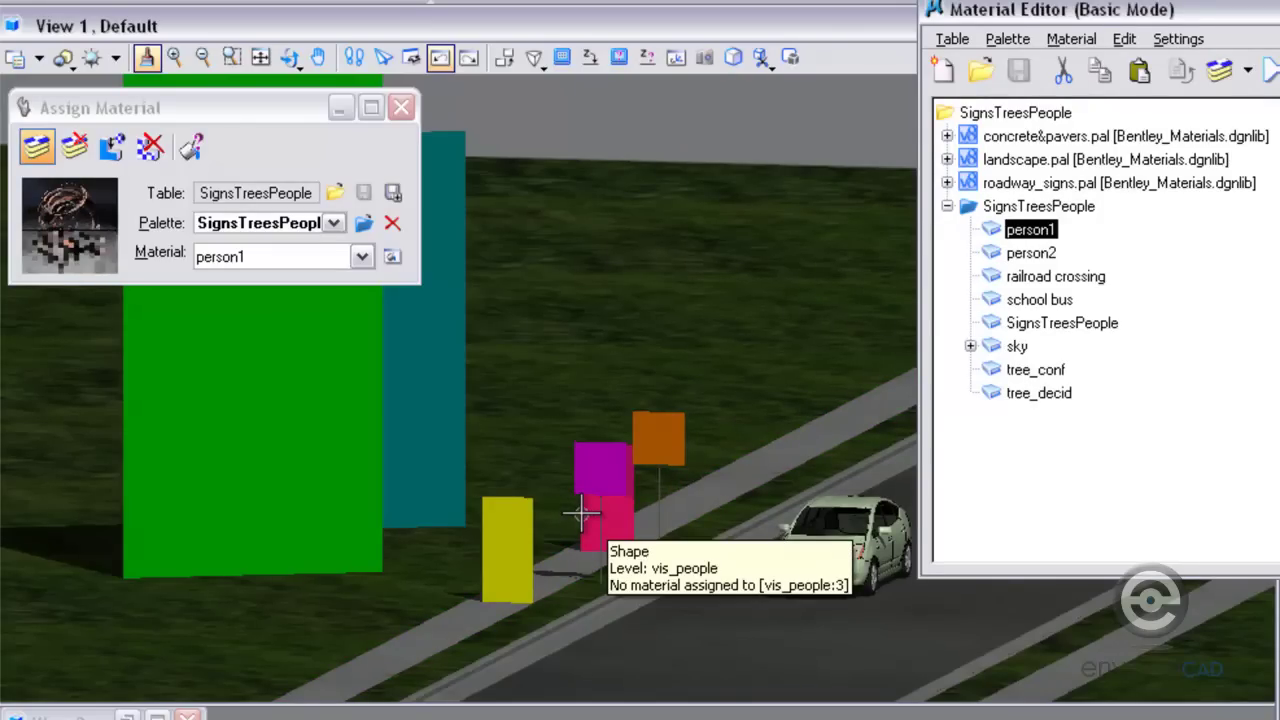
pyautogui.click(582, 513)
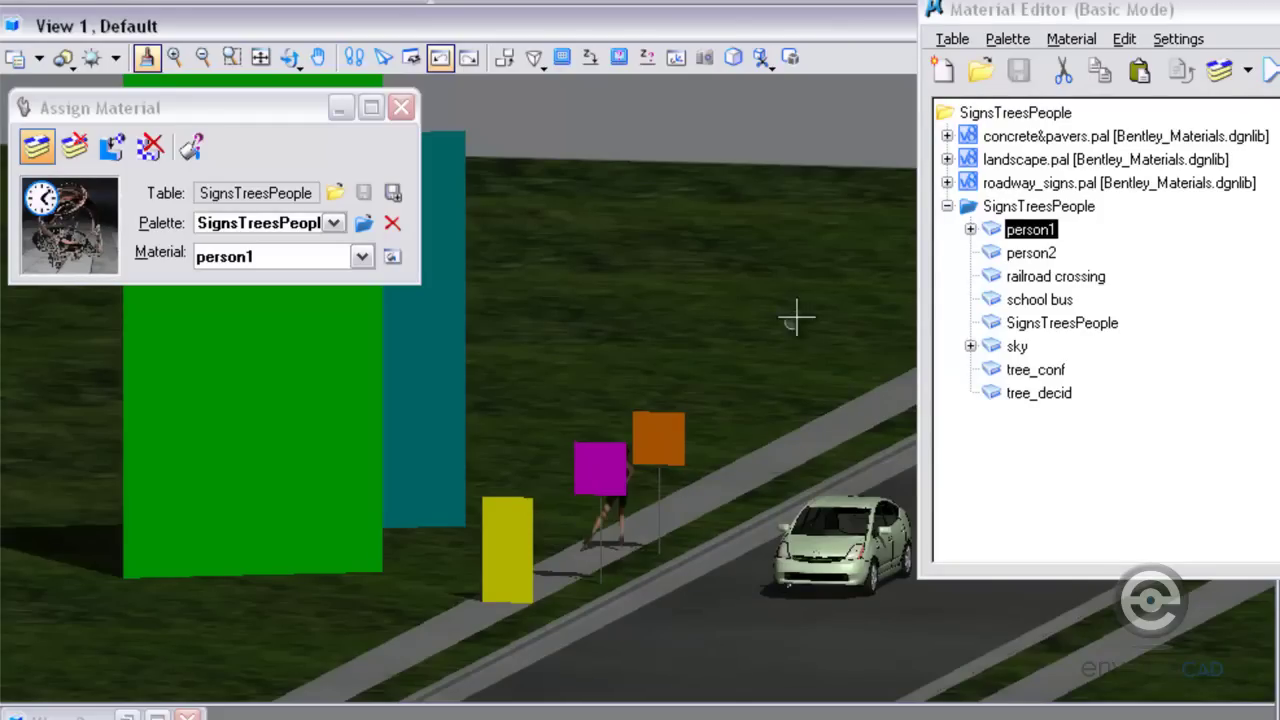
# - Assign the person2 material to the yellow placeholder block
pyautogui.click(1030, 255)
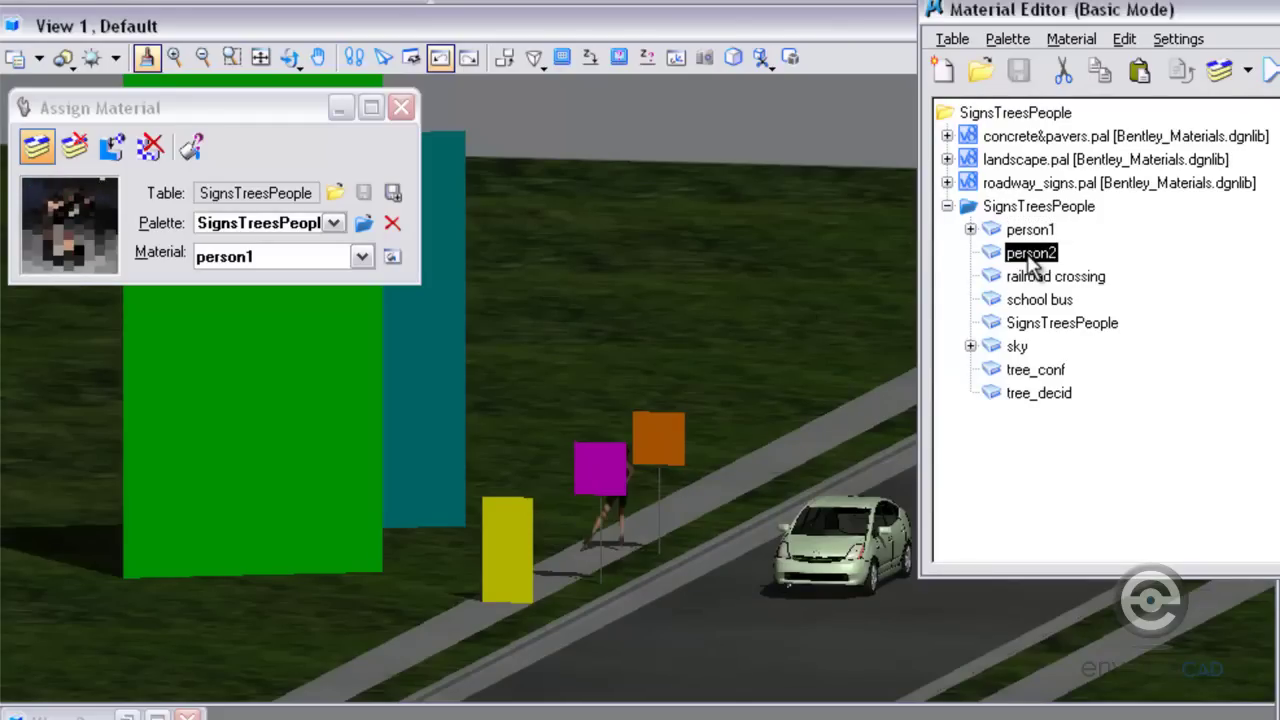
pyautogui.rightClick(1030, 262)
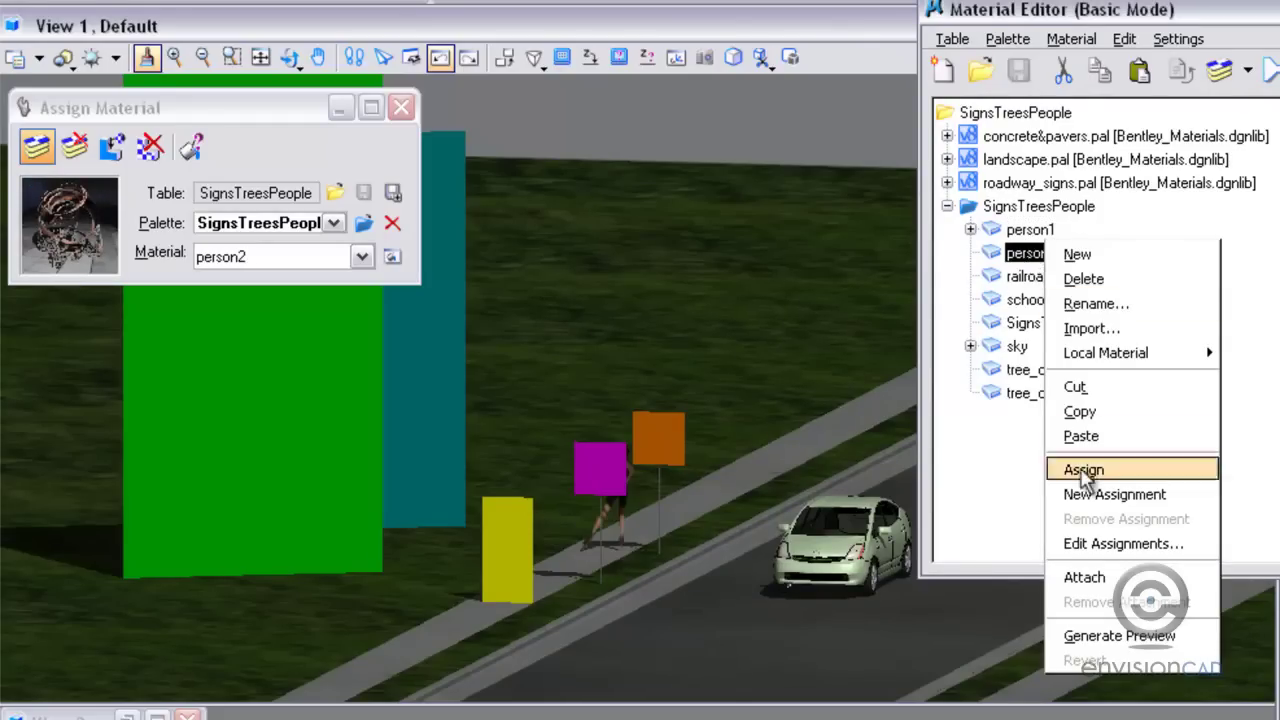
pyautogui.click(1084, 470)
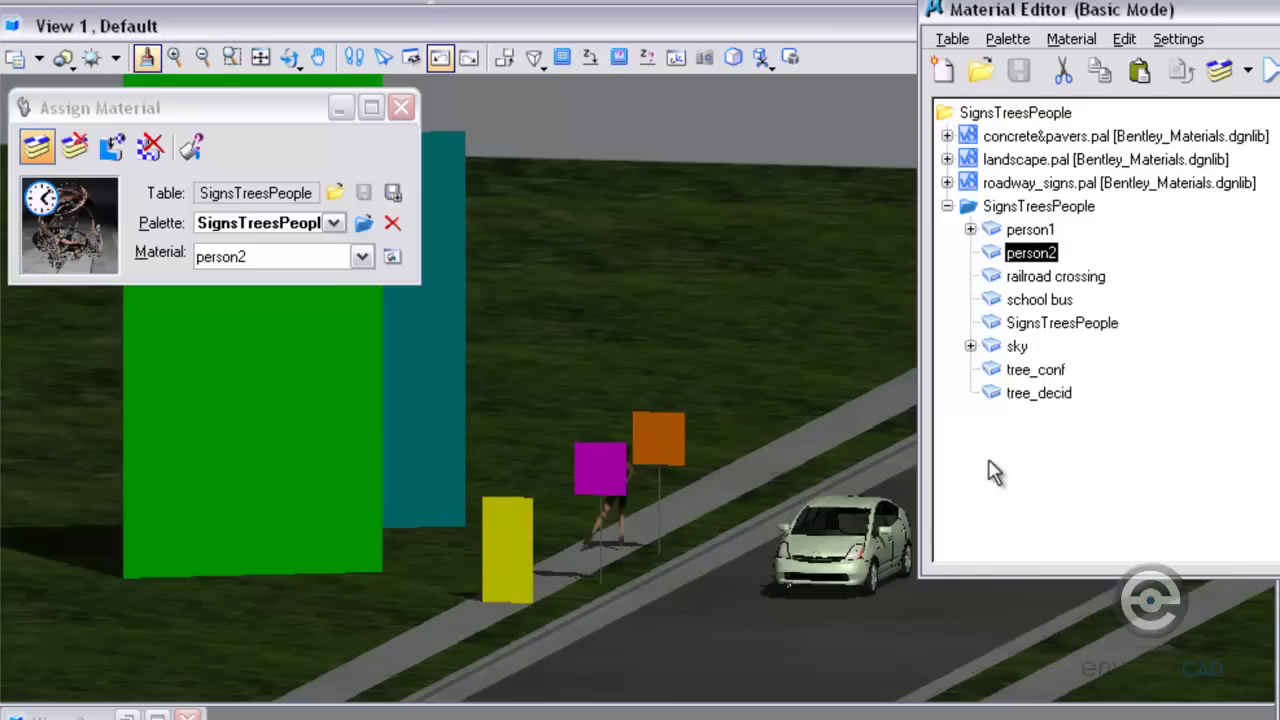
pyautogui.click(512, 494)
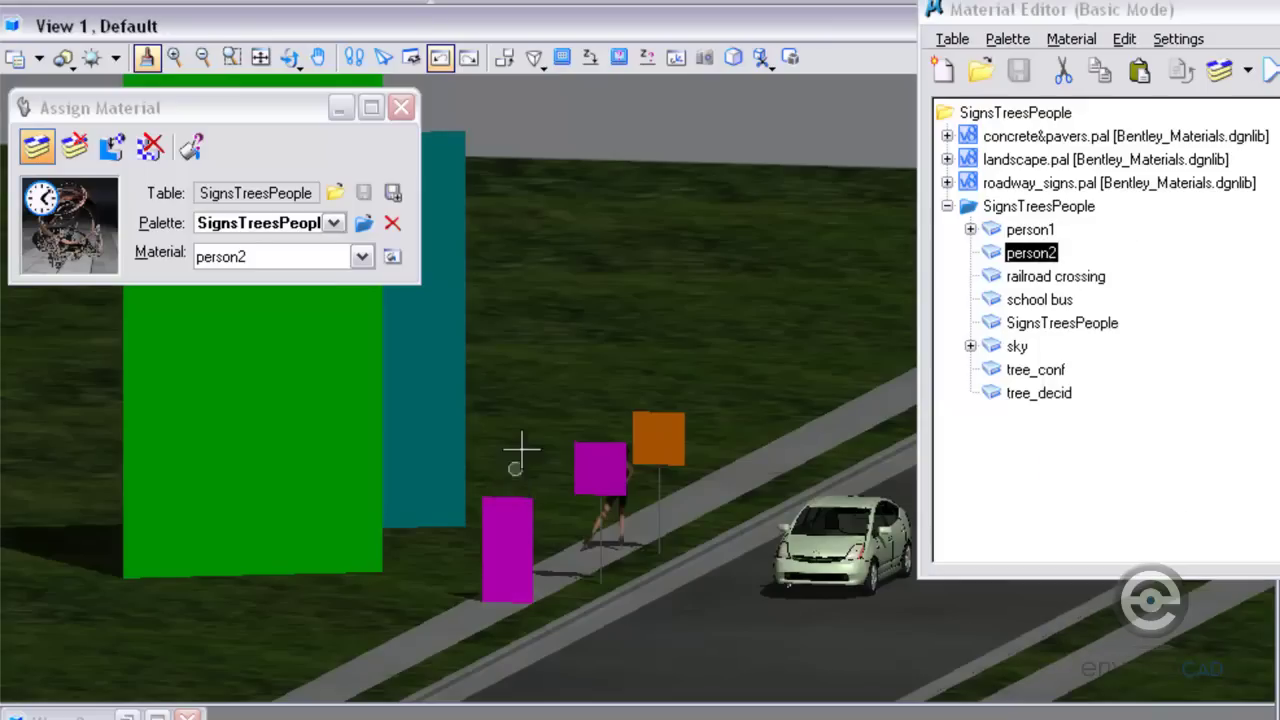
# - Assign the railroad crossing material to the orange sign block
pyautogui.click(1080, 277)
pyautogui.rightClick(1076, 284)
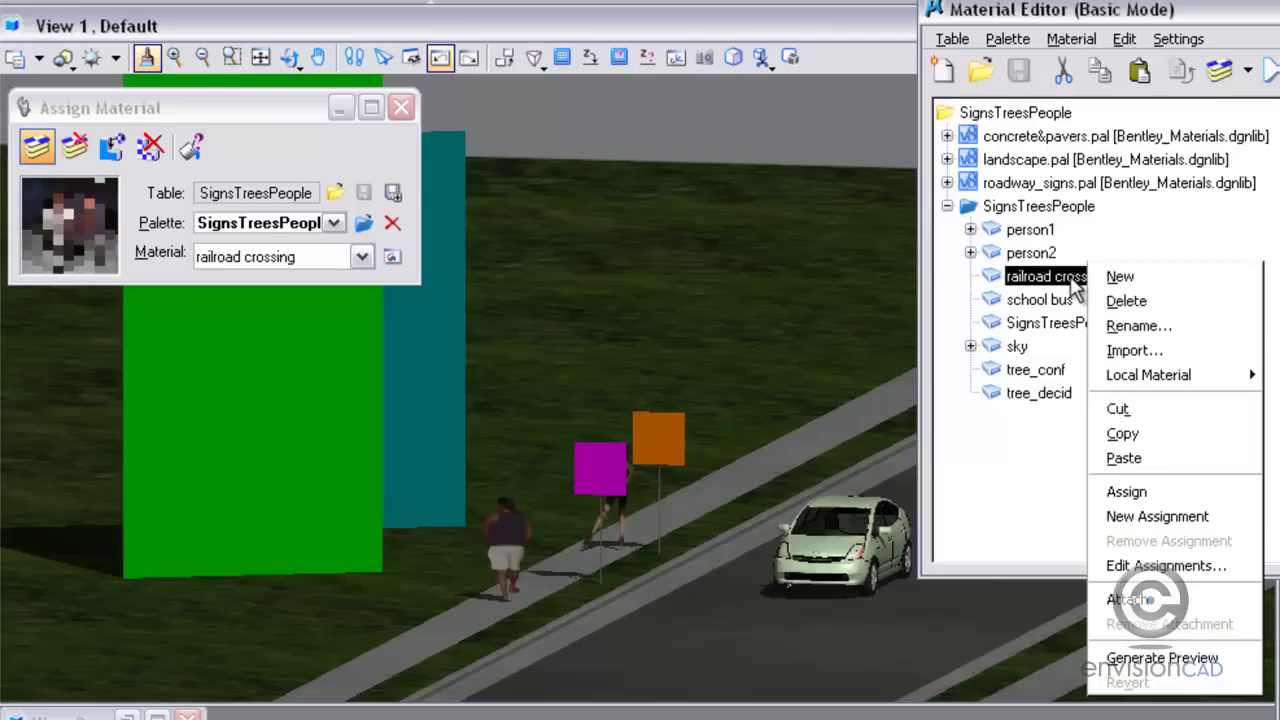
pyautogui.click(1126, 491)
pyautogui.click(681, 411)
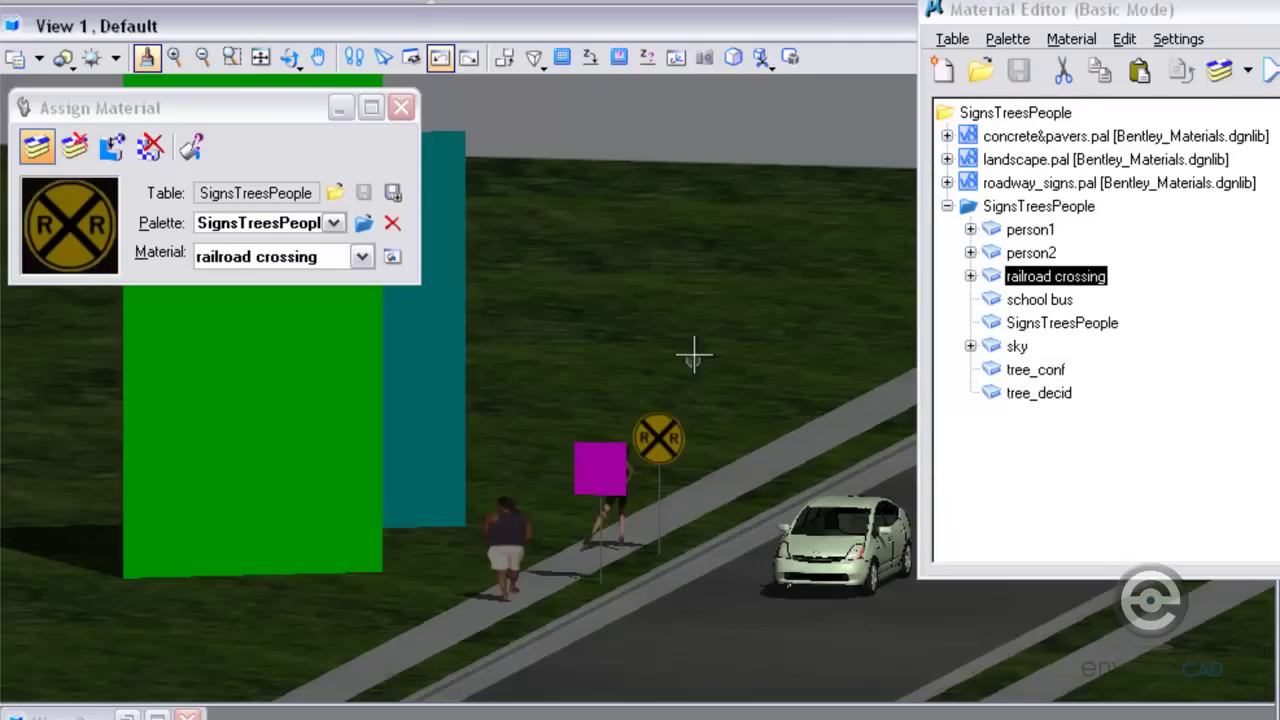
# - Assign the school bus material to the magenta sign block
pyautogui.click(1043, 302)
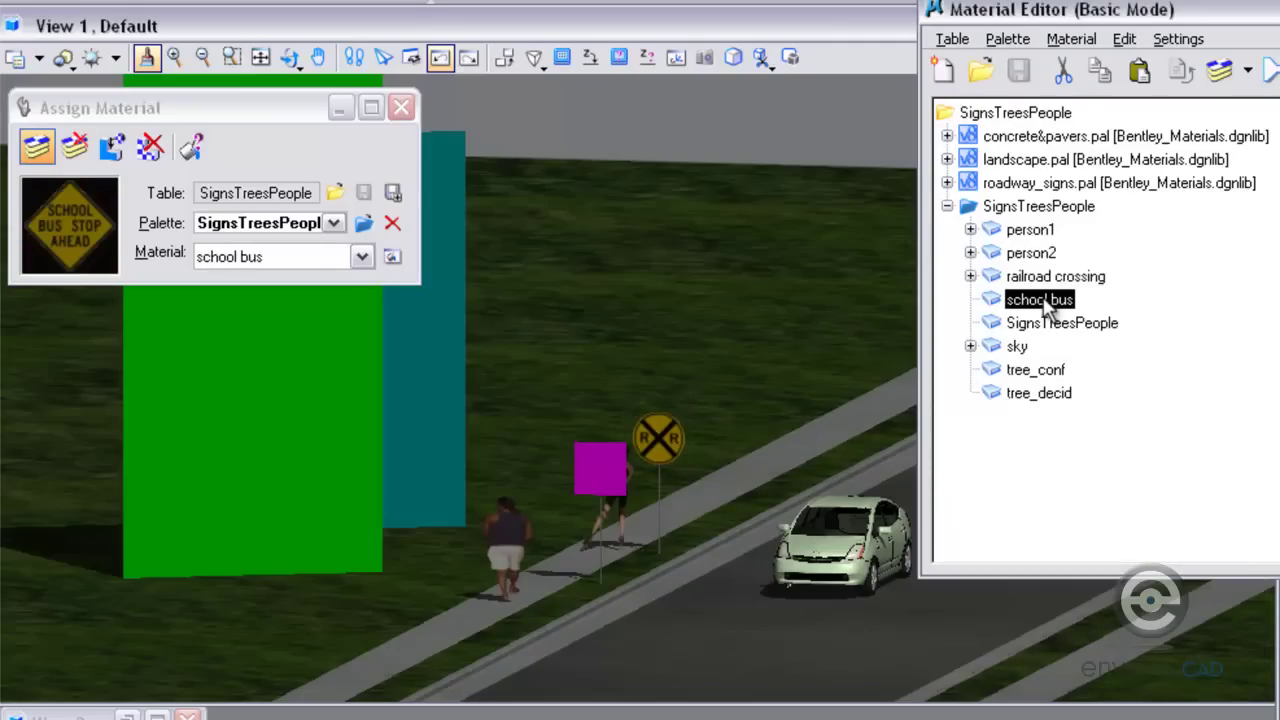
pyautogui.rightClick(1045, 302)
pyautogui.click(1116, 510)
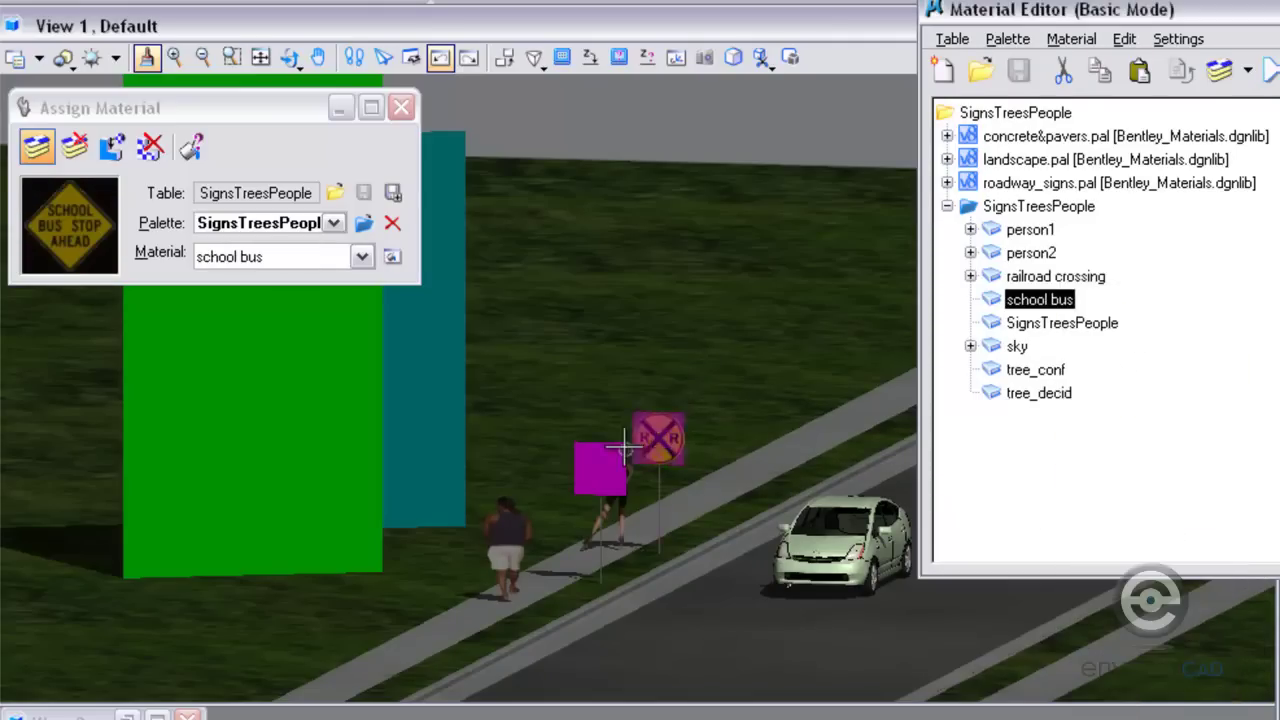
pyautogui.click(570, 432)
pyautogui.click(568, 430)
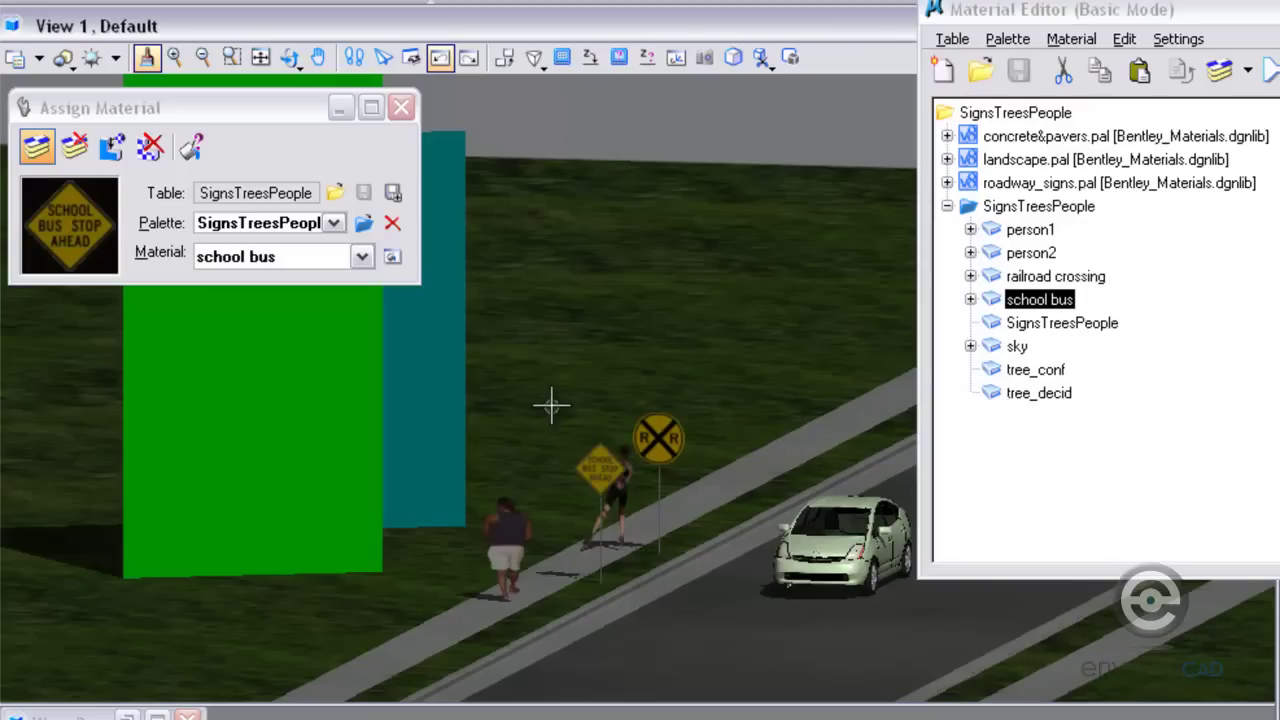
# - Assign the tree_conf material to the tall green block
pyautogui.click(1038, 371)
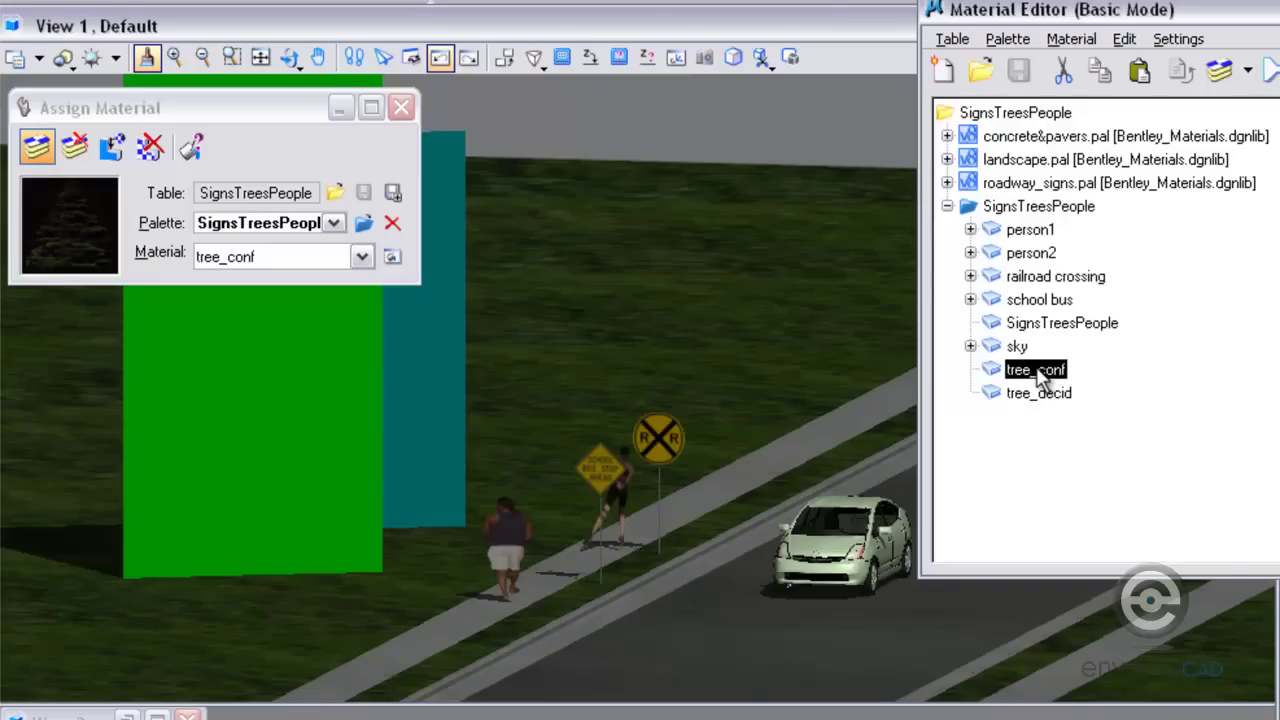
pyautogui.rightClick(1040, 377)
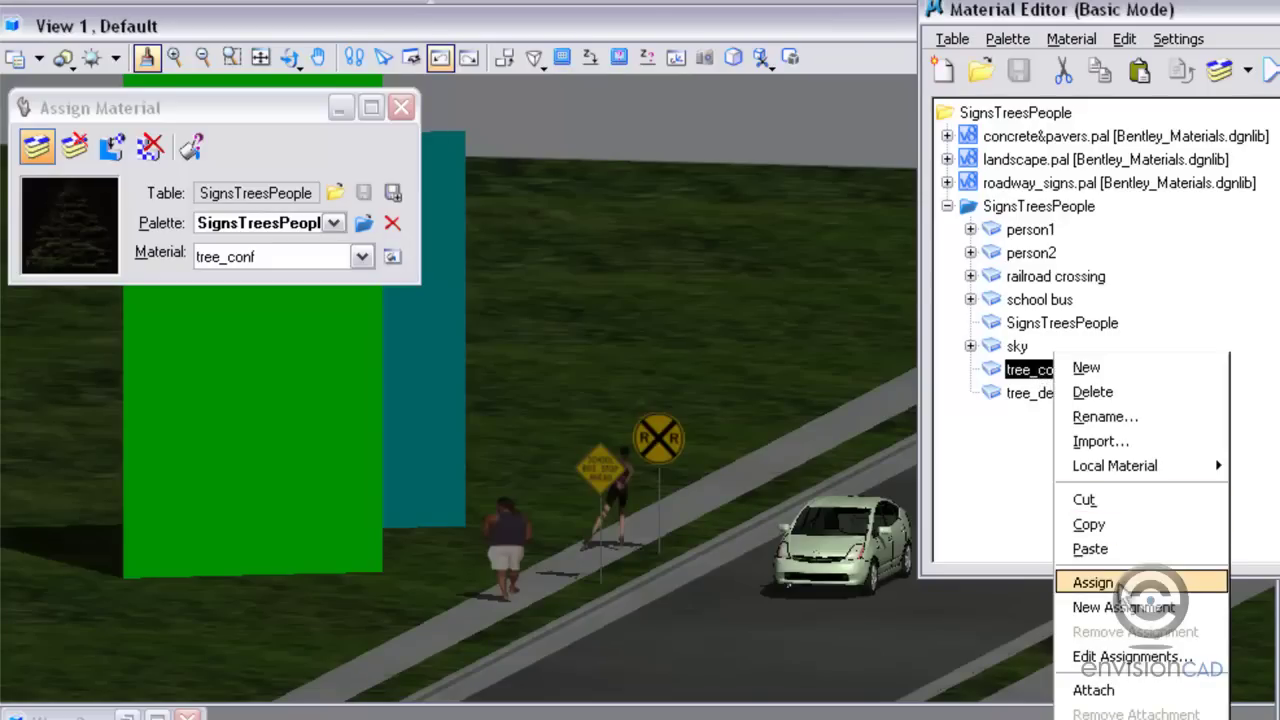
pyautogui.click(1120, 588)
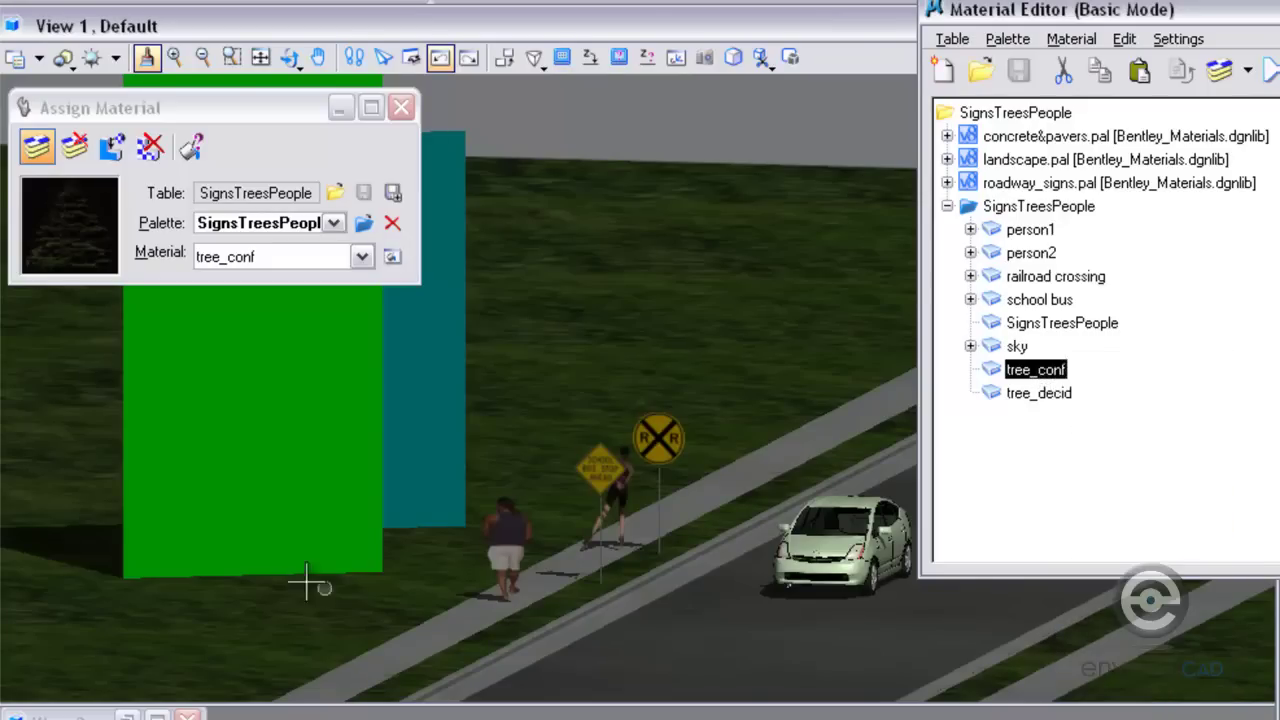
pyautogui.click(378, 560)
pyautogui.click(407, 561)
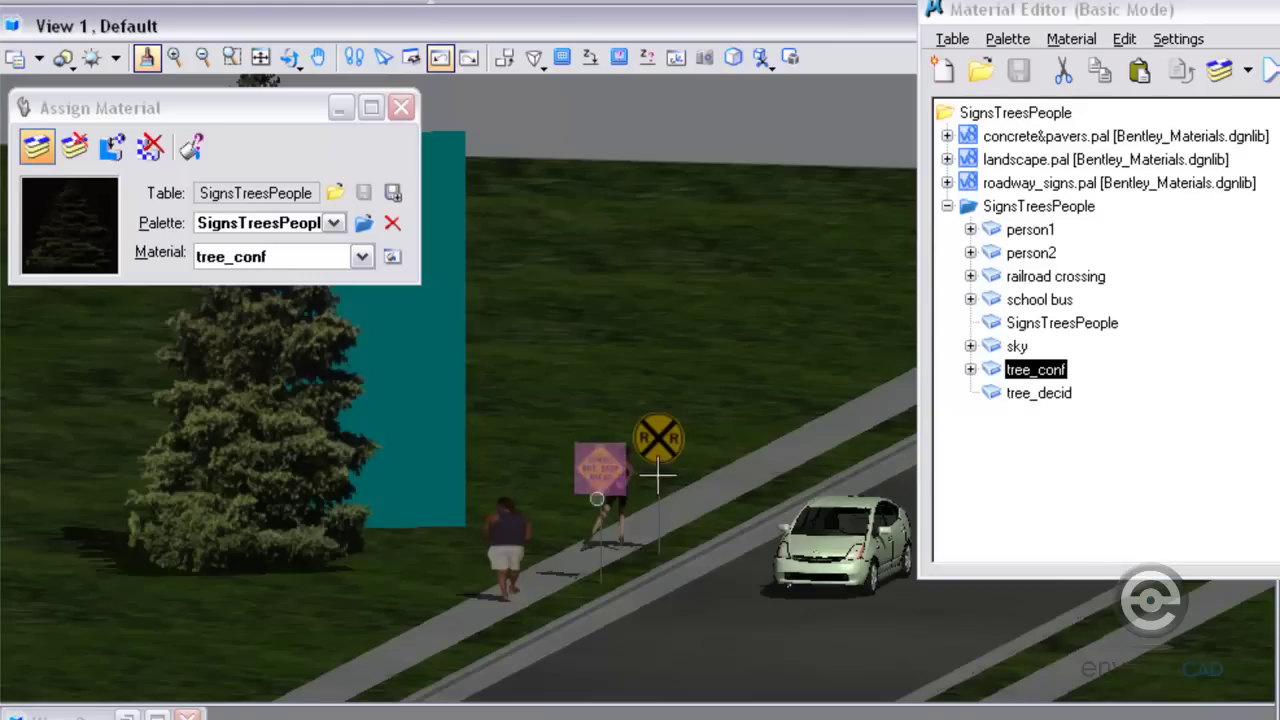
# - Assign tree_decid to the teal block and drag the Material Editor to the centre
pyautogui.click(1053, 402)
pyautogui.rightClick(1058, 395)
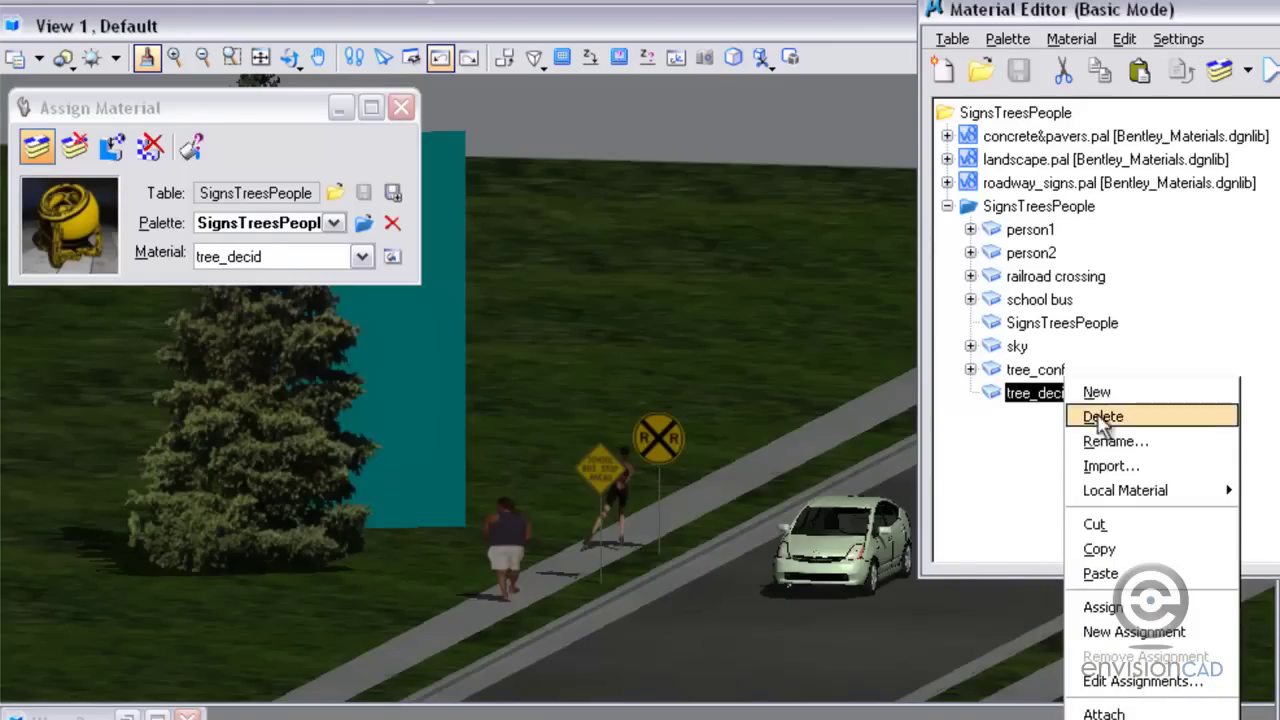
pyautogui.click(1112, 607)
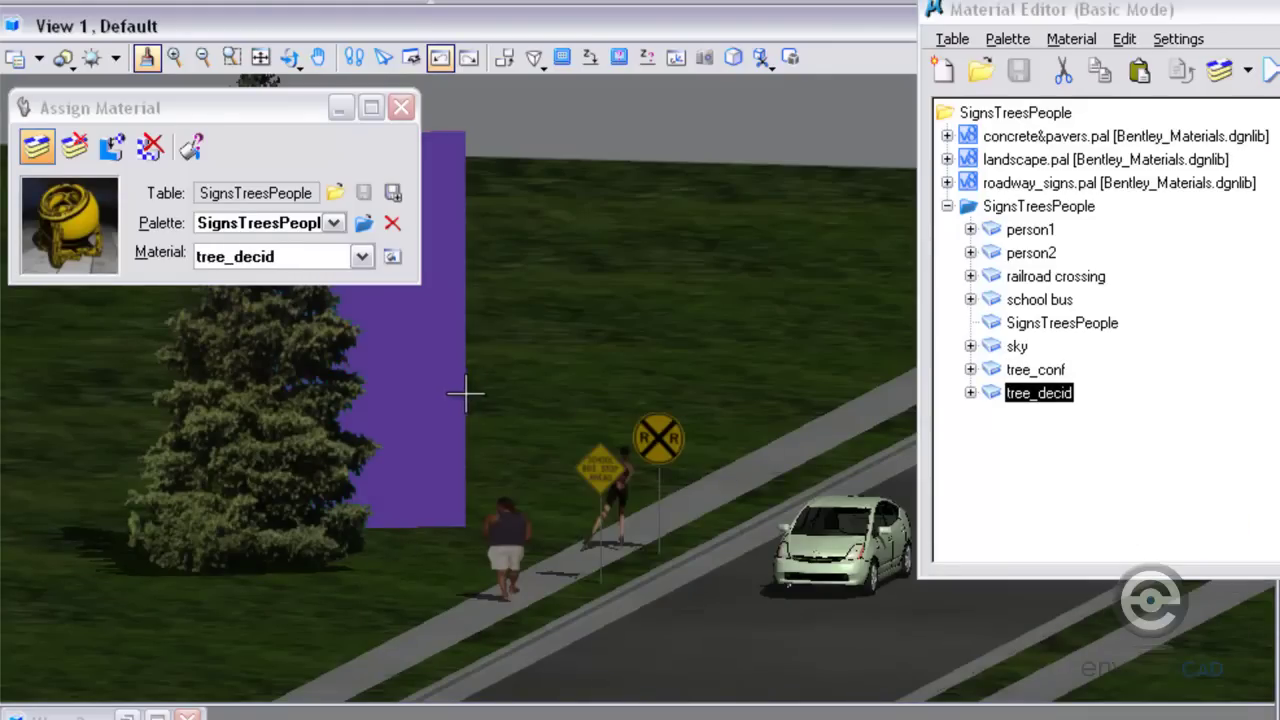
pyautogui.moveTo(1160, 12); pyautogui.dragTo(446, 68)
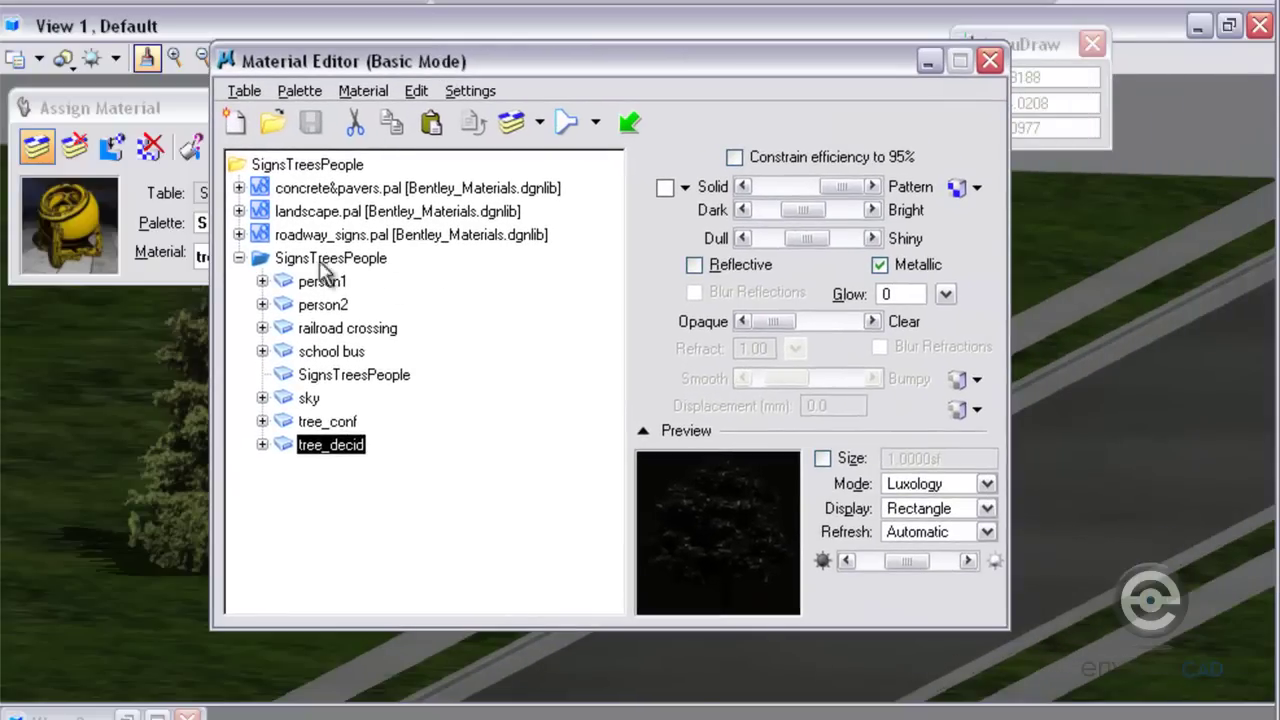
# - Expand person1, person2 and railroad crossing to view their level assignments, then close the editor
pyautogui.click(262, 281)
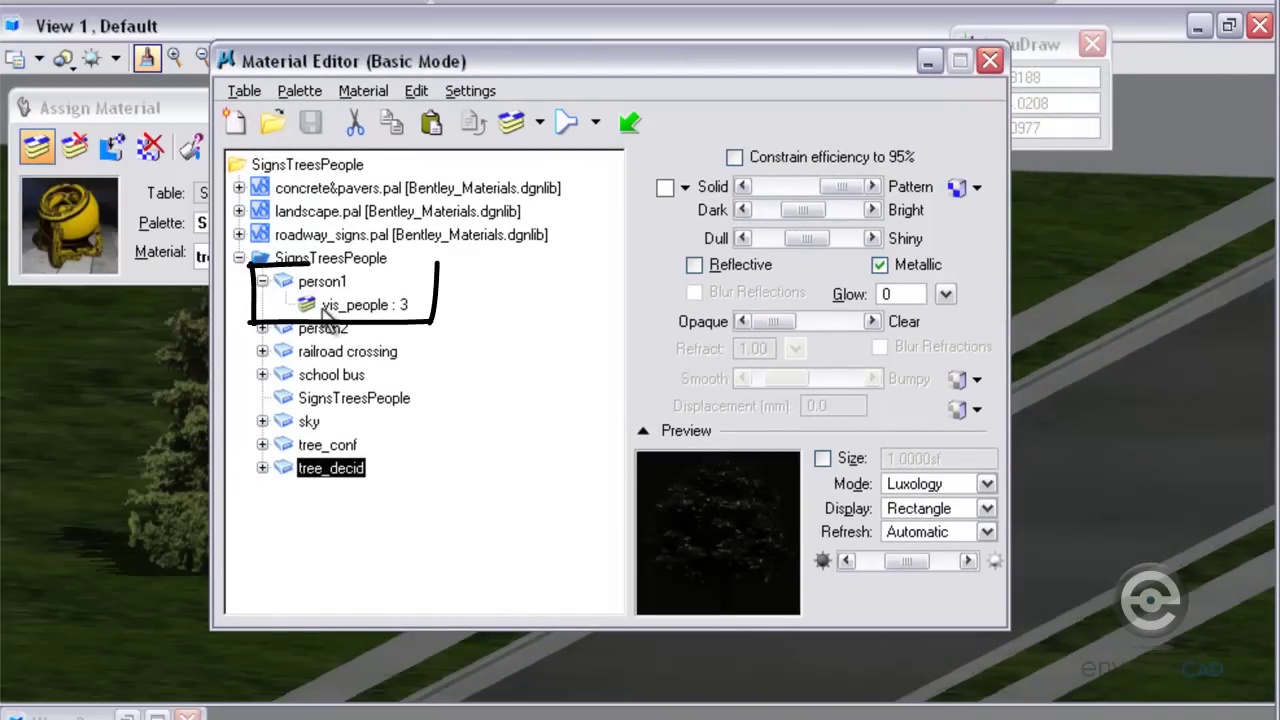
pyautogui.click(262, 328)
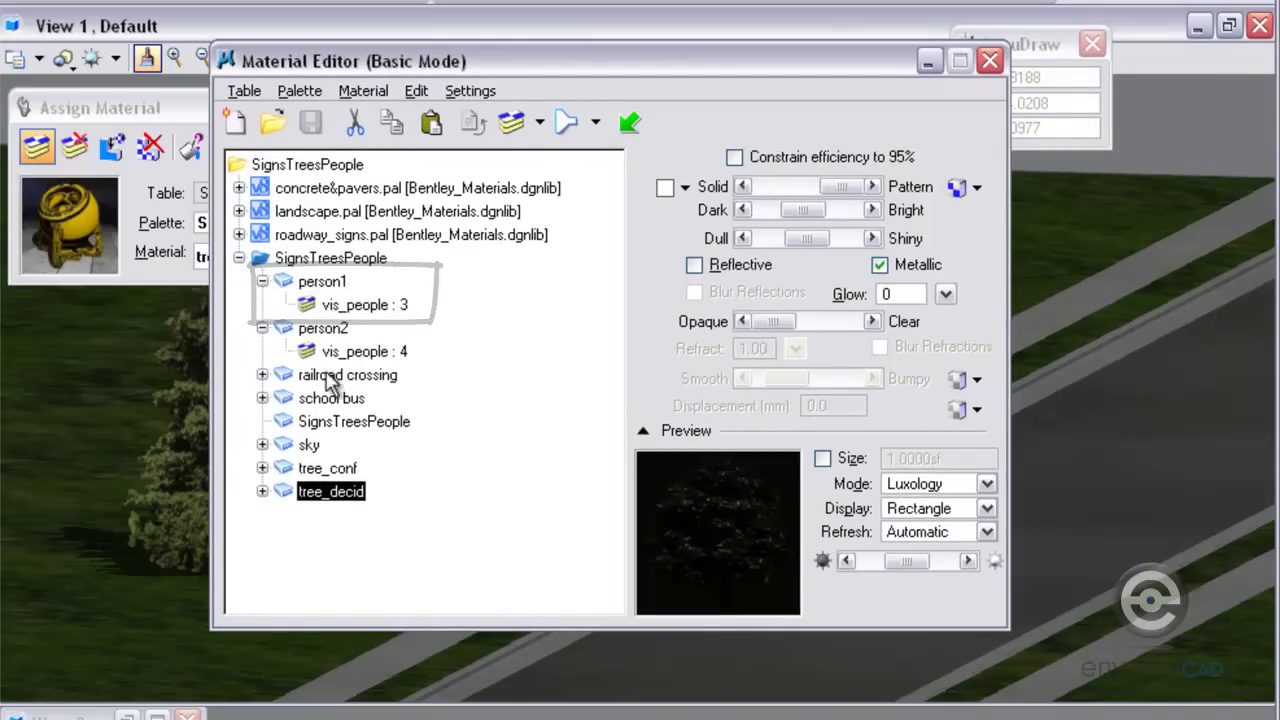
pyautogui.click(264, 375)
pyautogui.click(262, 375)
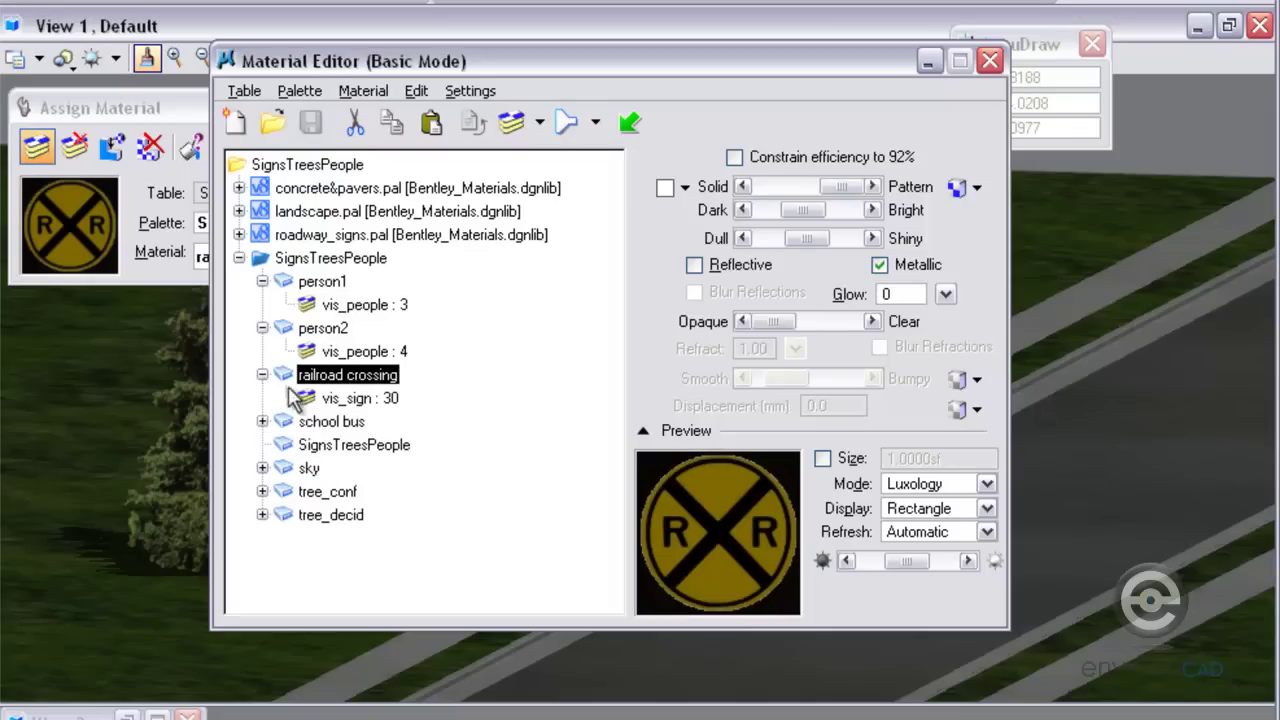
pyautogui.click(990, 61)
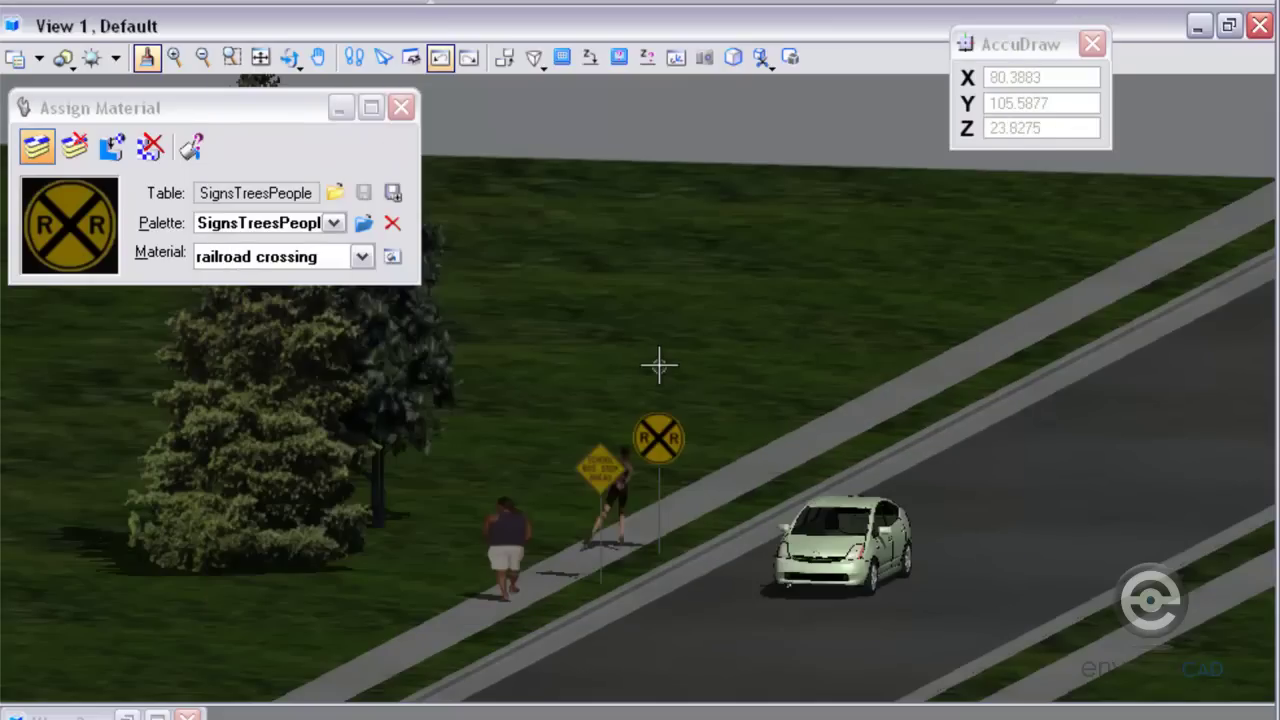
# - Set View 1 to Smooth with Shadows and tilt it to an eye-level street view
pyautogui.click(66, 55)
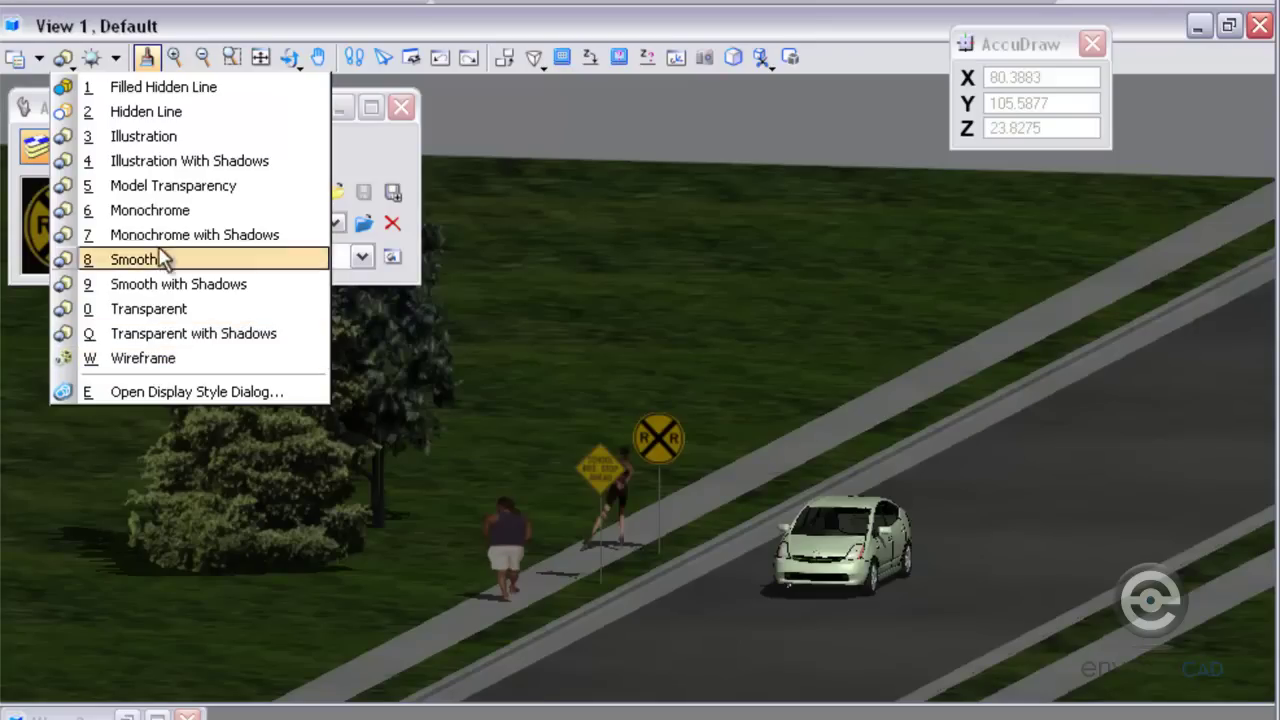
pyautogui.click(161, 284)
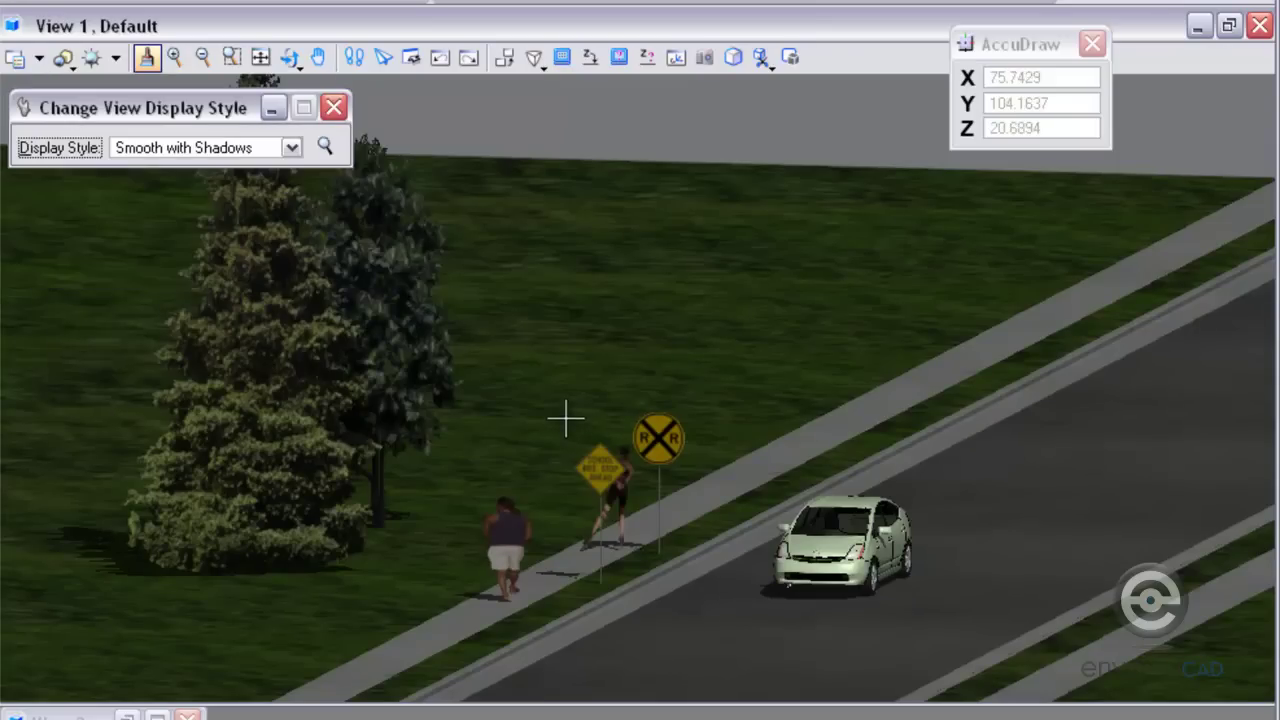
pyautogui.keyDown('shift'); pyautogui.moveTo(543, 437); pyautogui.dragTo(523, 511); pyautogui.keyUp('shift')
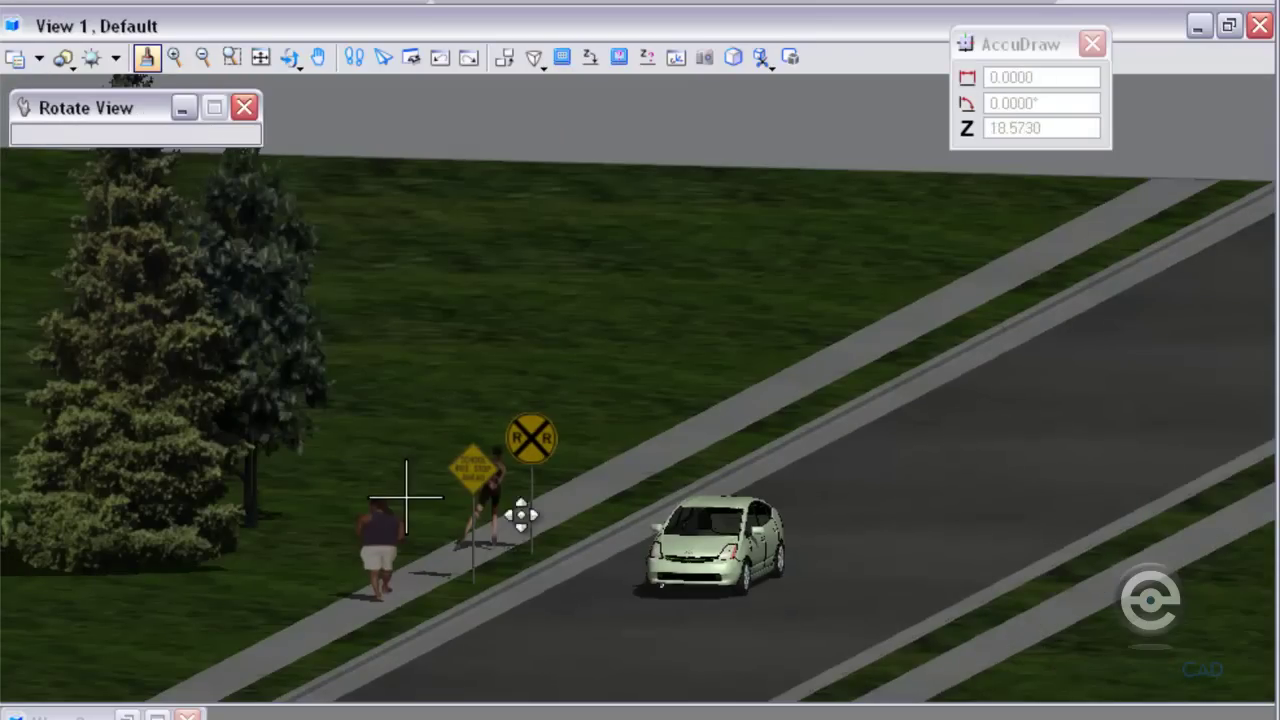
pyautogui.click(415, 486)
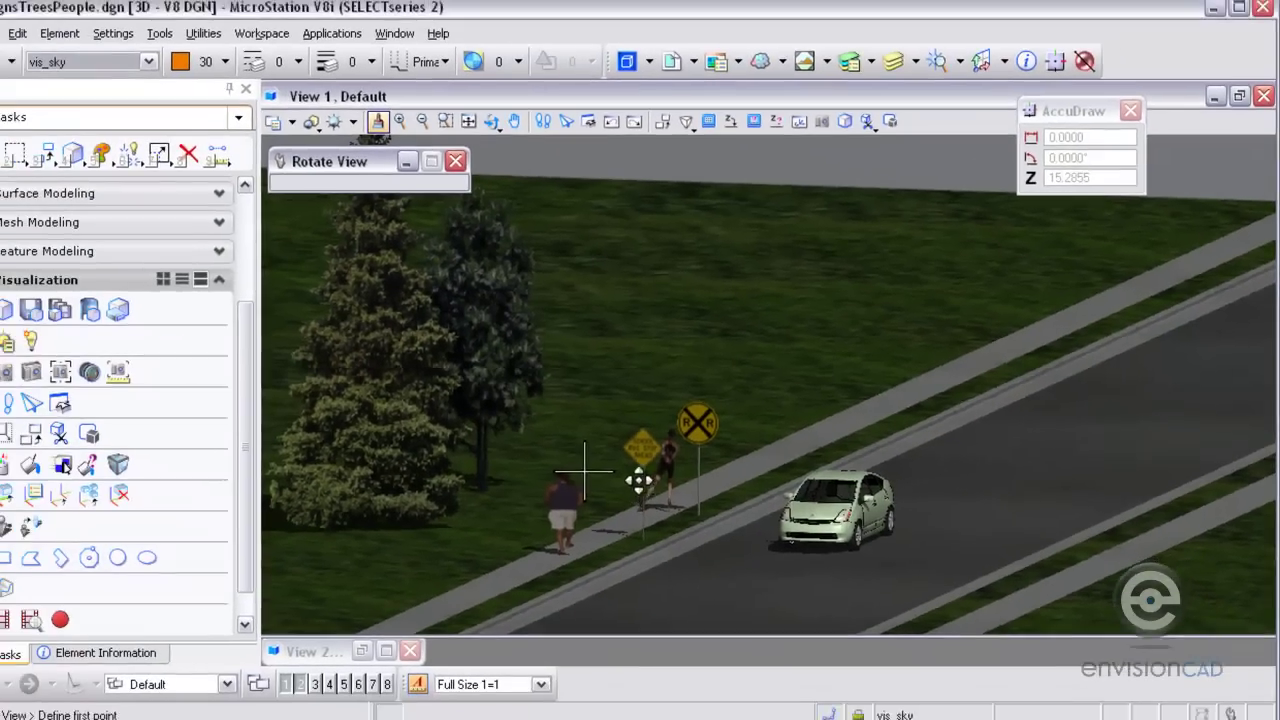
# - Accept the eye-level camera view, float View 2 into the workspace, and fit the whole street scene
pyautogui.click(403, 492)
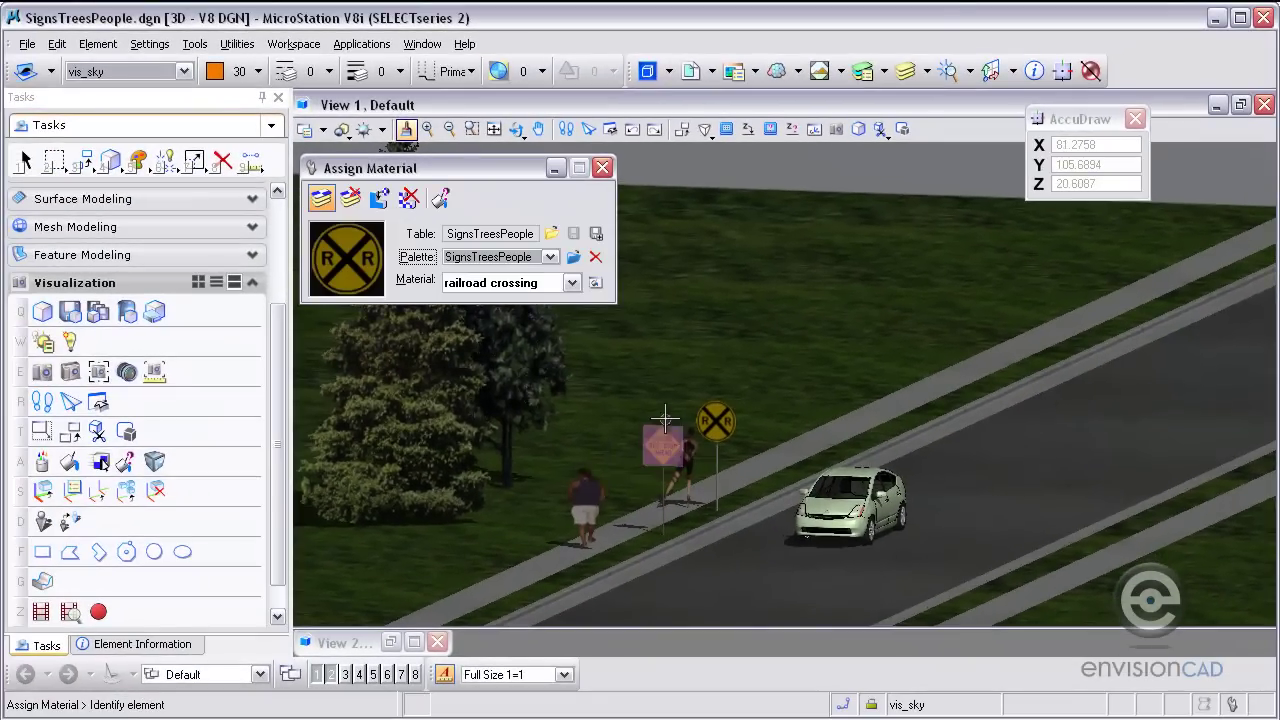
pyautogui.click(390, 643)
pyautogui.moveTo(815, 297); pyautogui.dragTo(810, 242)
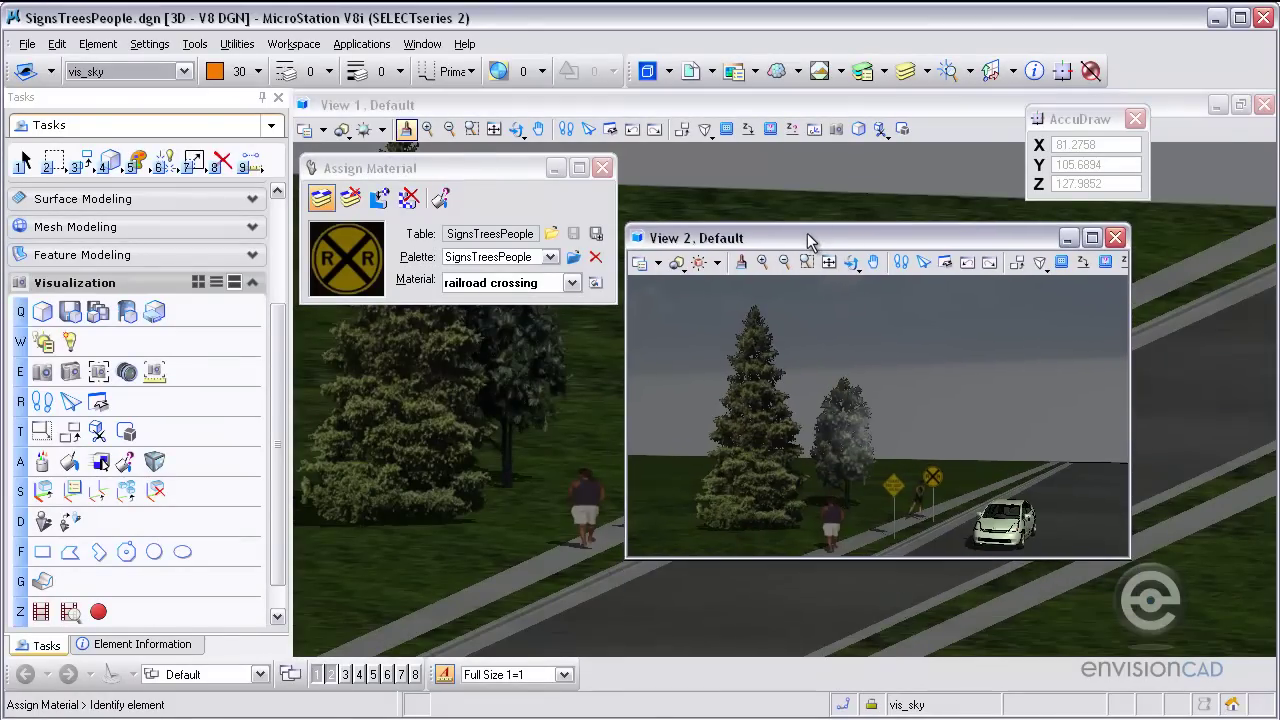
pyautogui.click(829, 262)
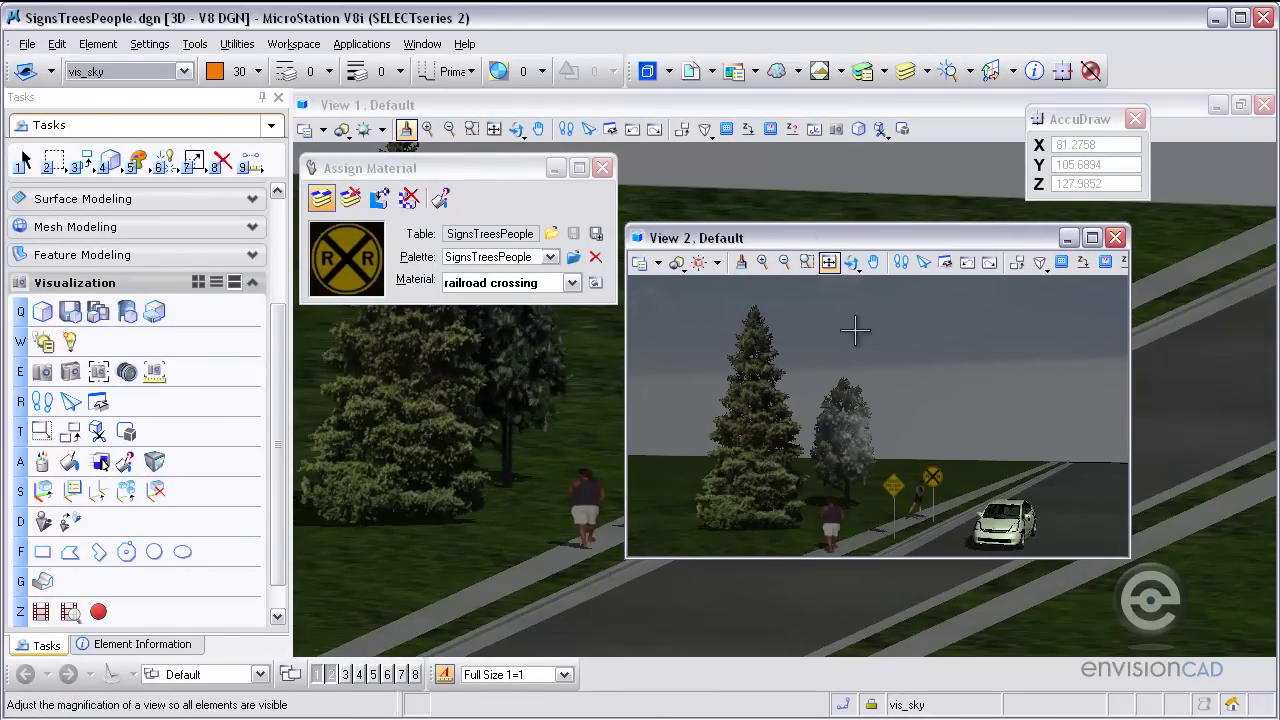
# - Render View 2 in the Luxology Render window with the Exterior Best setup
pyautogui.click(42, 312)
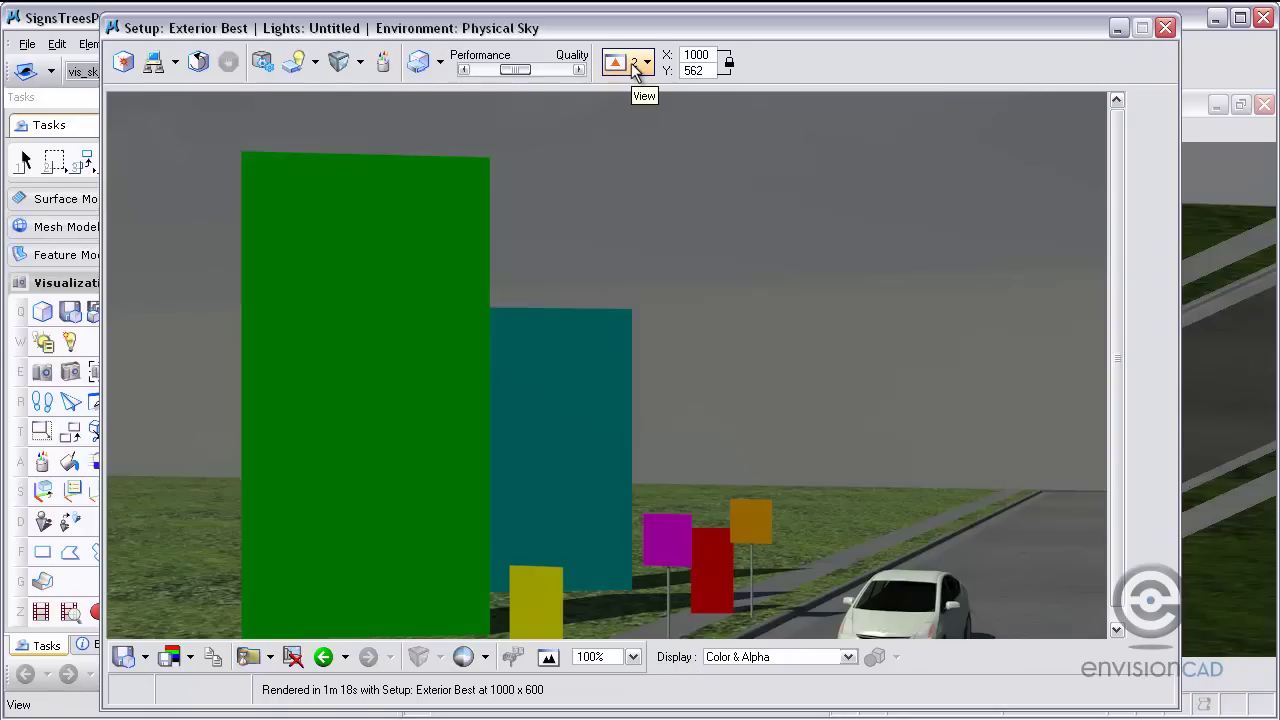
pyautogui.click(123, 62)
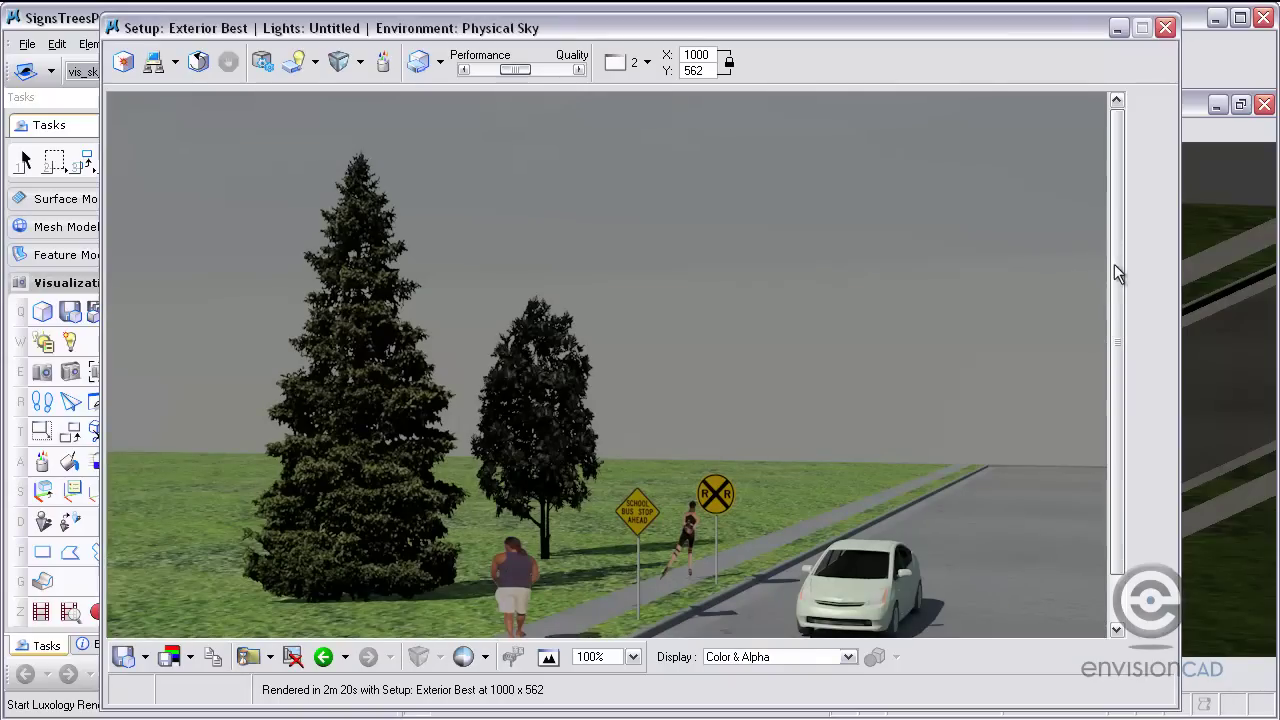
pyautogui.moveTo(1114, 271); pyautogui.dragTo(1114, 371)
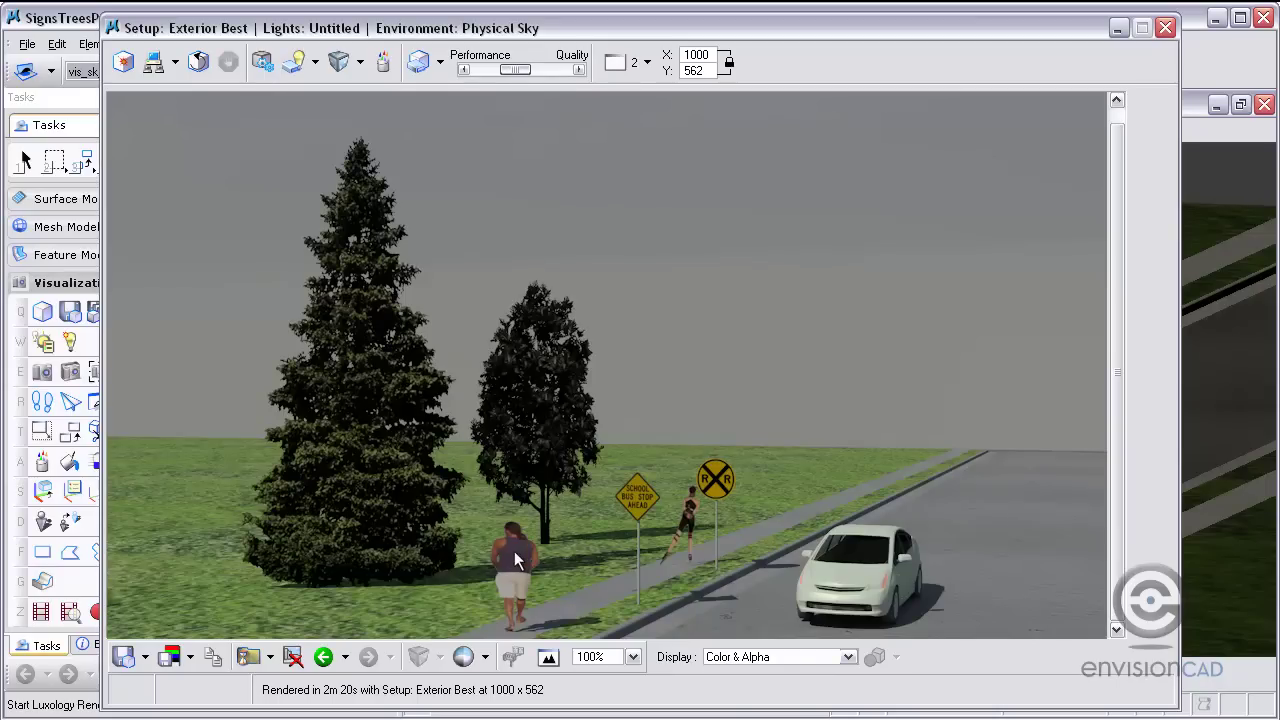